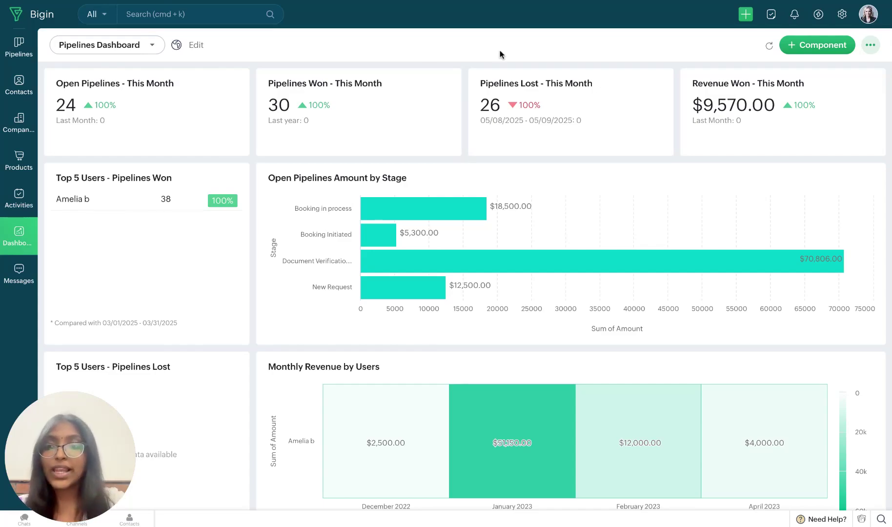
Step: Create a new dashboard named "Customer Support Performance"
click(155, 46)
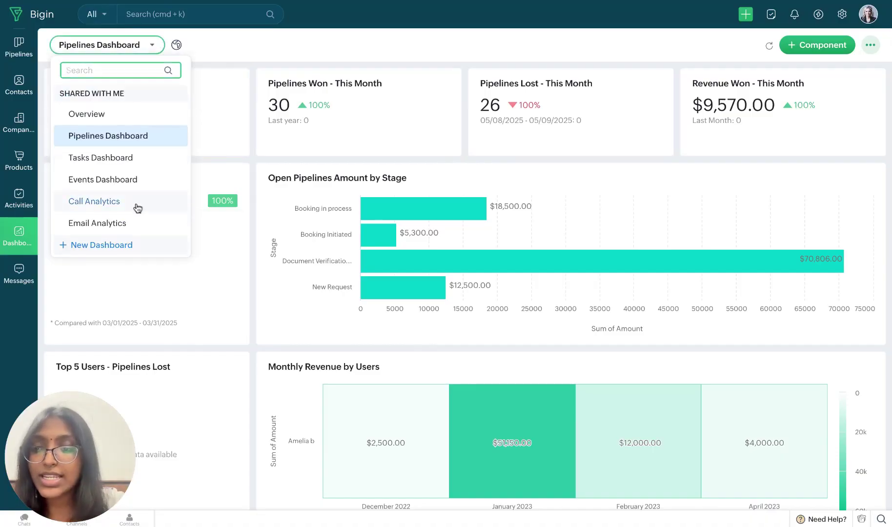
click(121, 245)
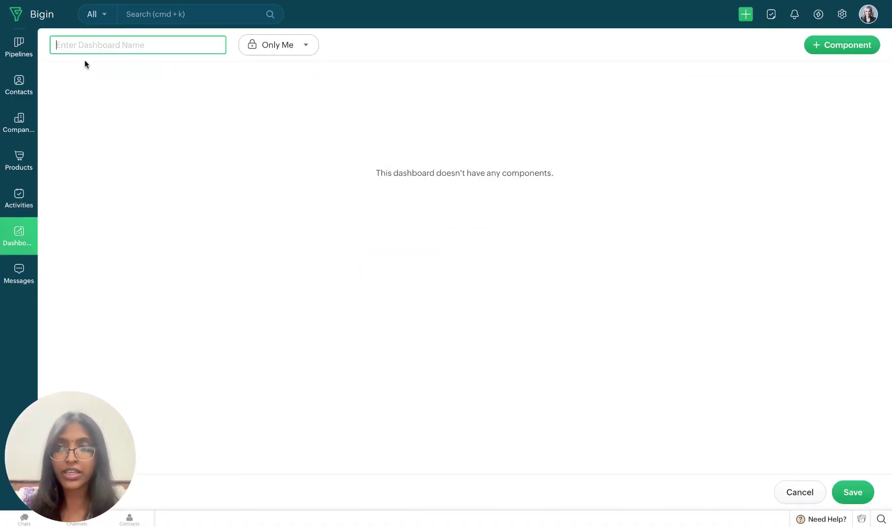
text(C)
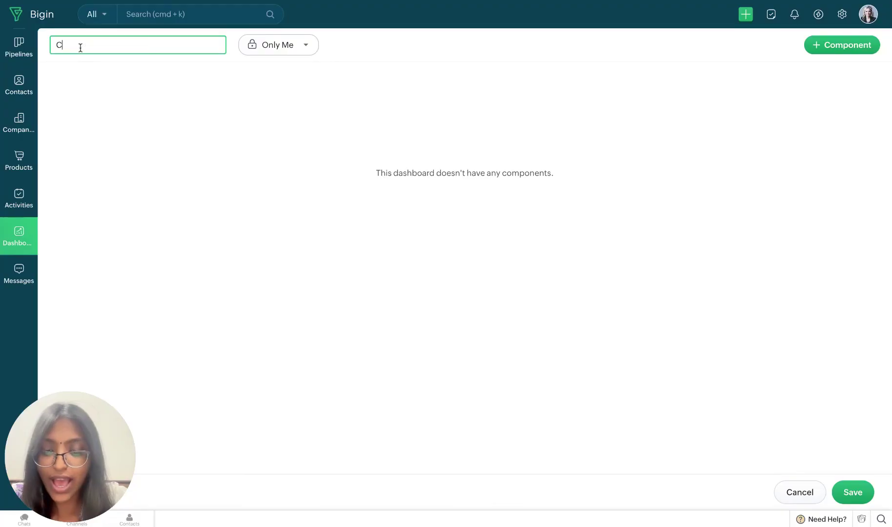
text(ustome)
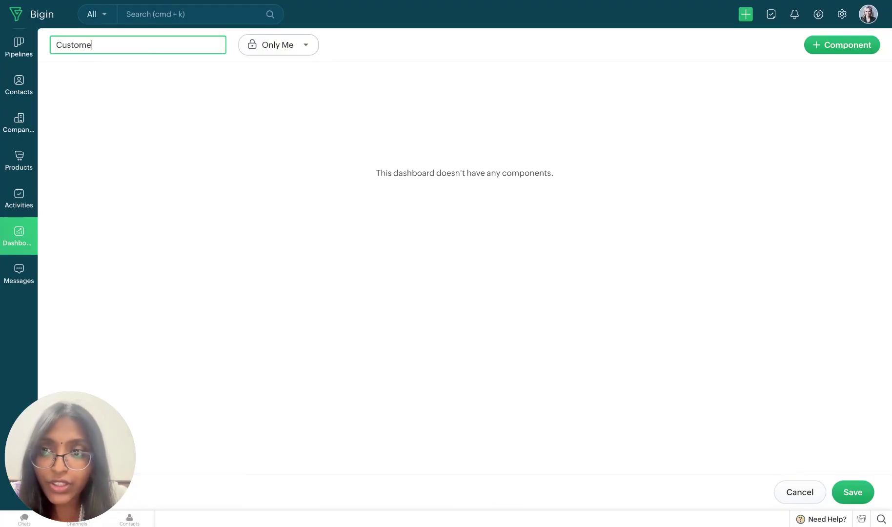
text(r Suppor)
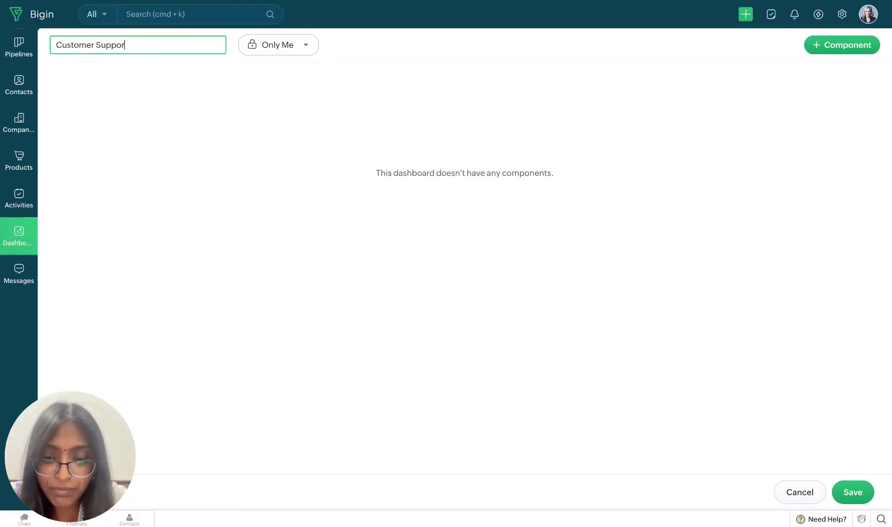
text(t Performance)
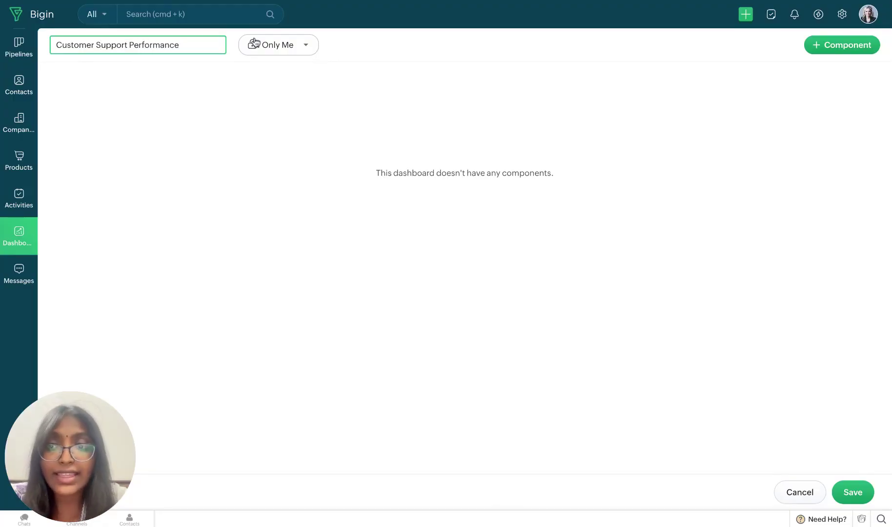
Step: Set the dashboard's access to Custom, add three specific users, and save the access setting
click(305, 46)
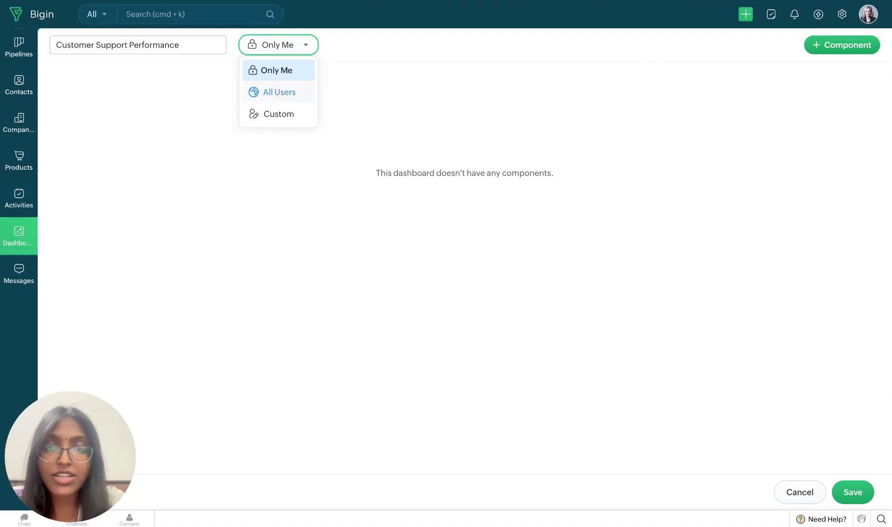
click(295, 117)
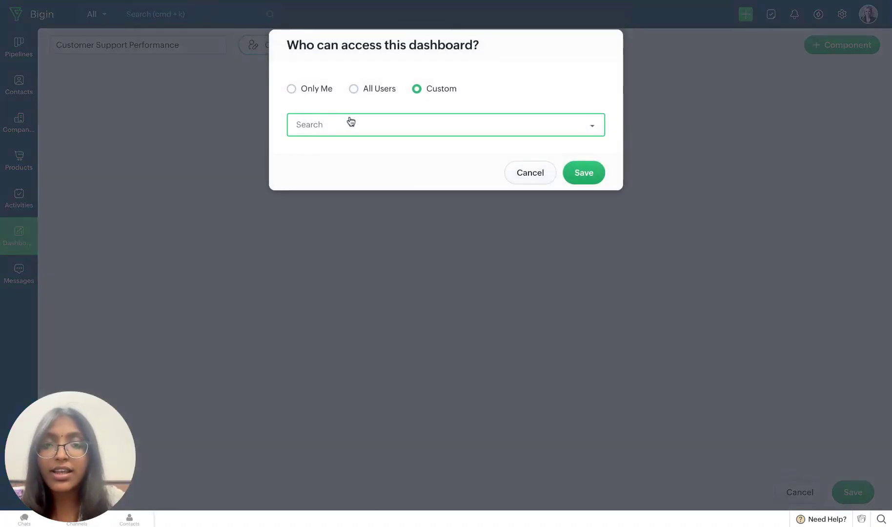
click(384, 124)
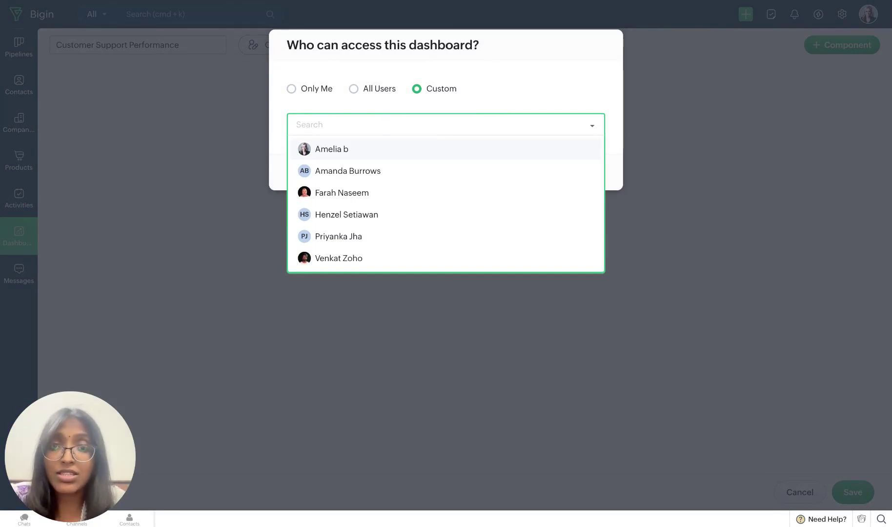
click(373, 148)
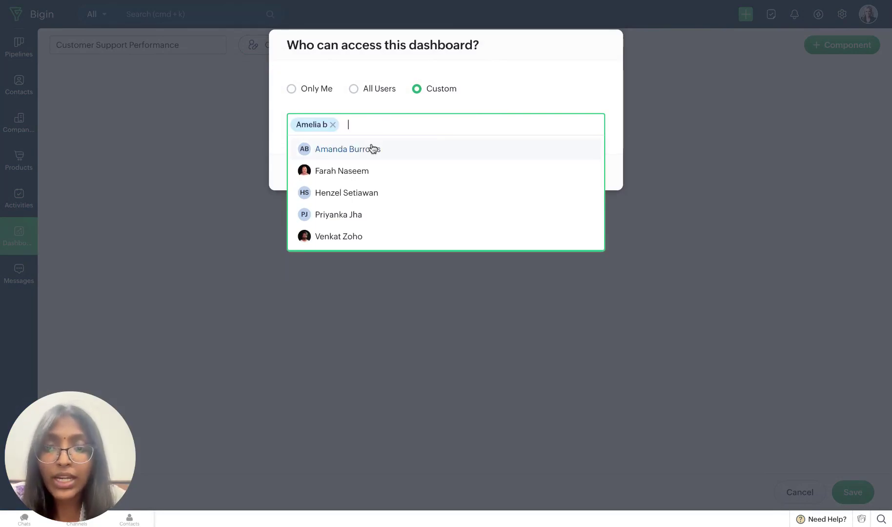
click(379, 150)
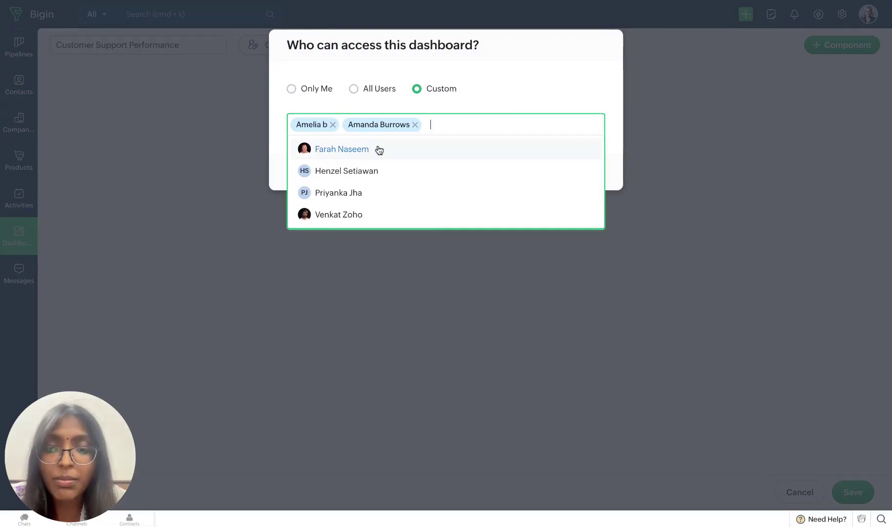
click(385, 173)
click(559, 73)
click(586, 189)
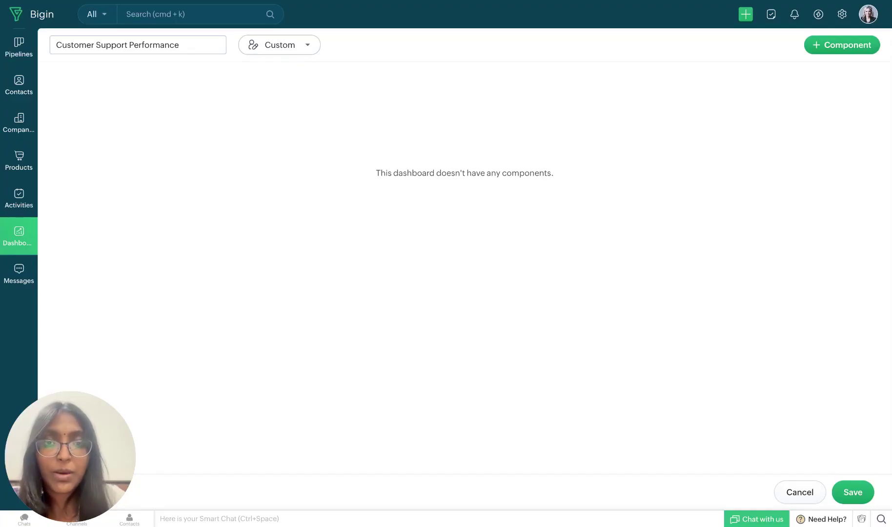
Step: Add a Standard-style KPI component to the dashboard and name it "No. of tickets closed - This month"
click(841, 47)
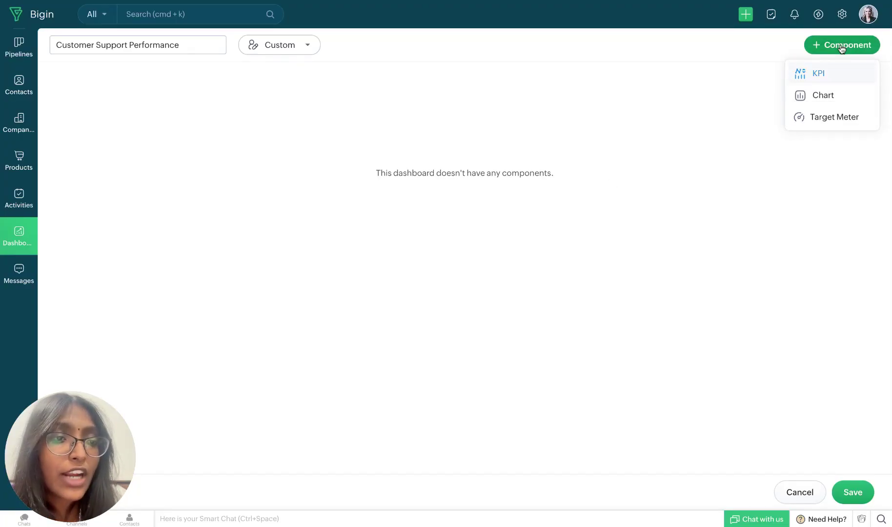
click(821, 80)
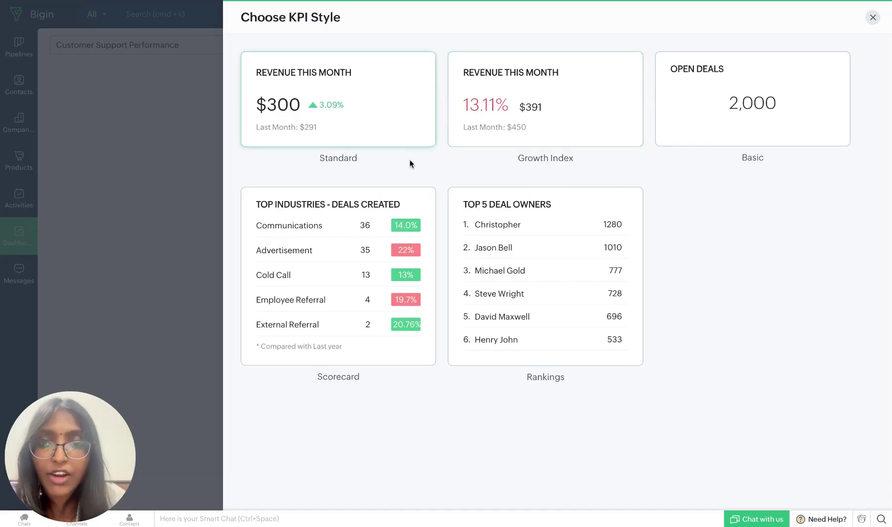
click(395, 138)
click(560, 85)
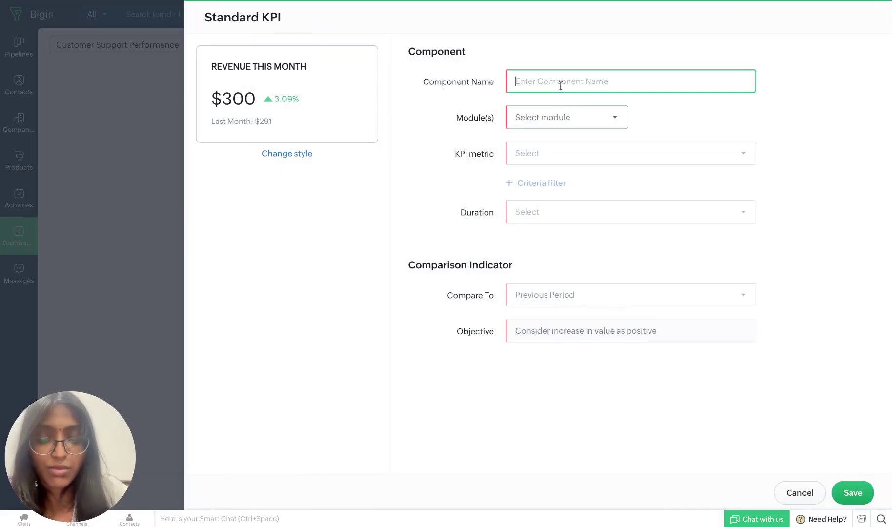
text(No. o)
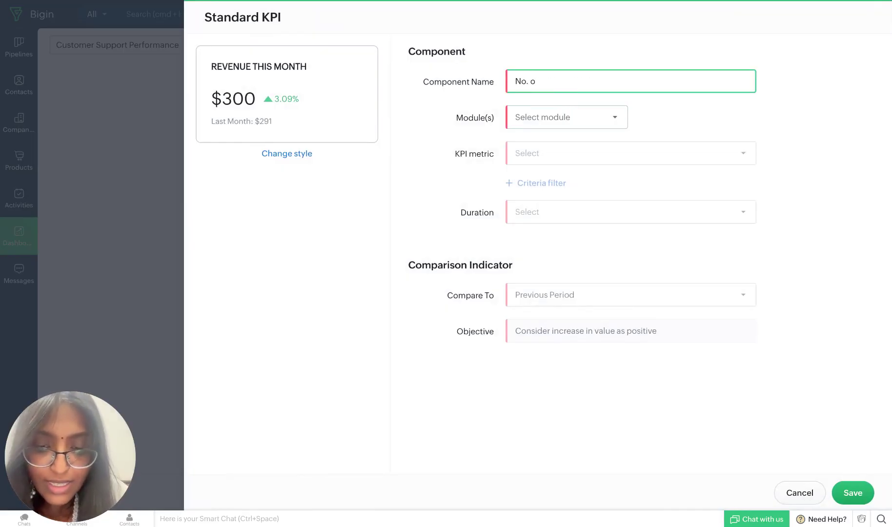
text(f tic)
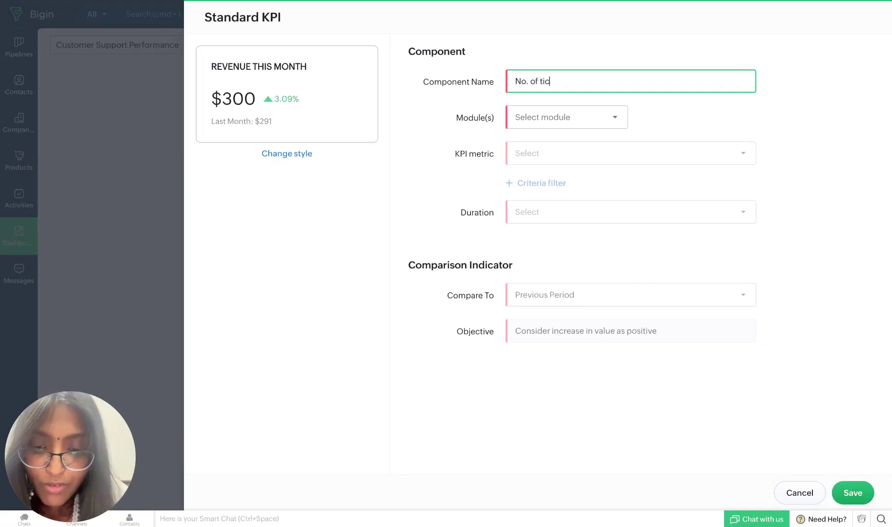
text(kets clos)
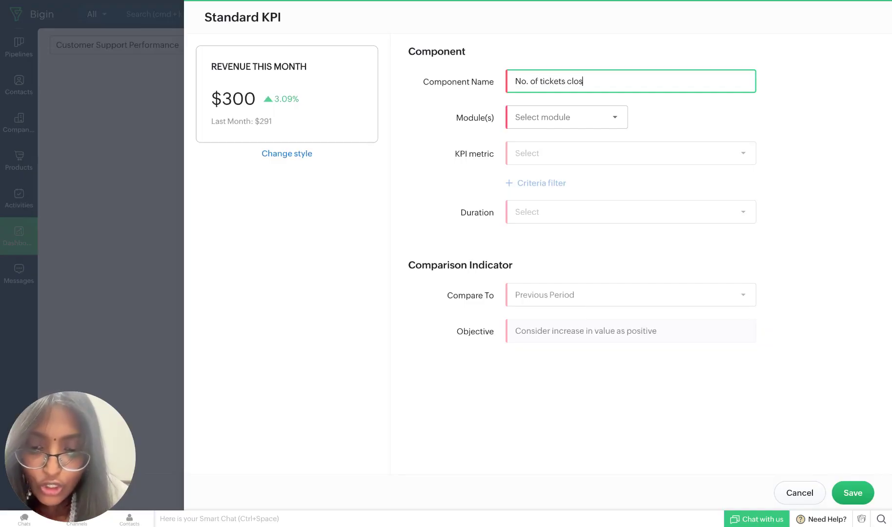
text(ed - This )
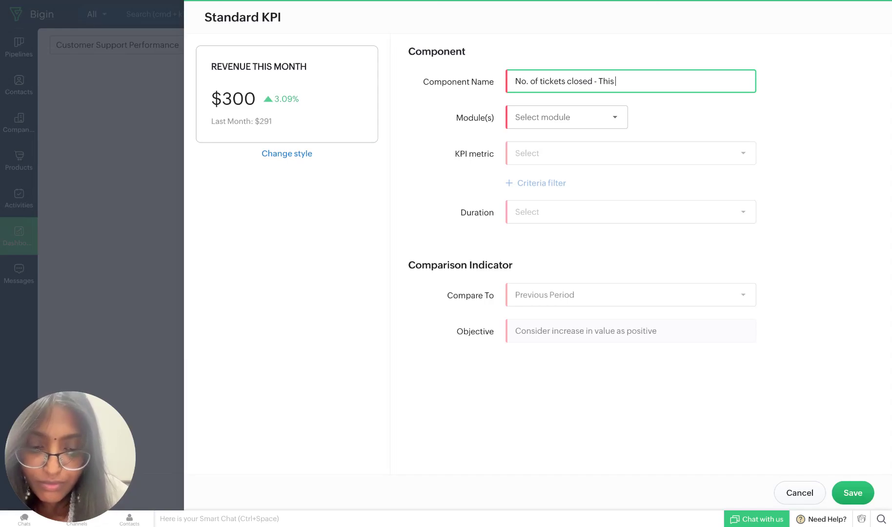
text(month)
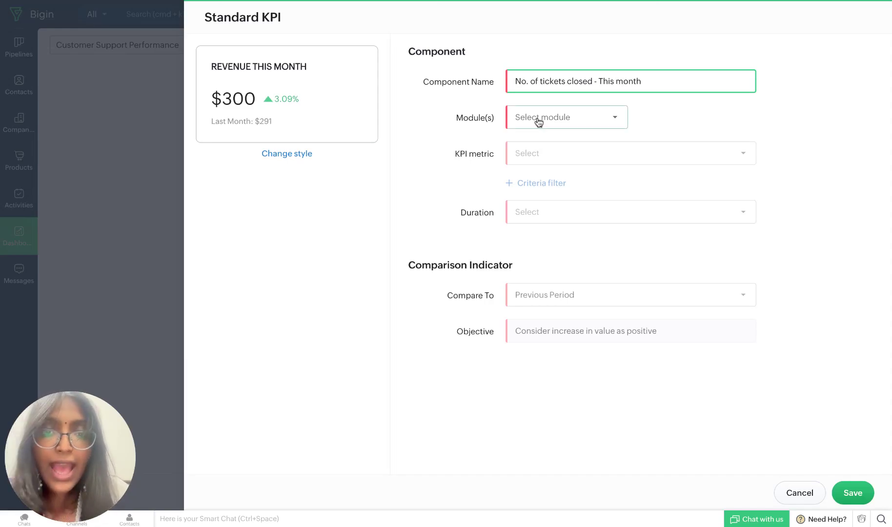
Step: Base the KPI on the customer pipeline in the Pipelines module, with Count of - Tickets as its metric
click(556, 126)
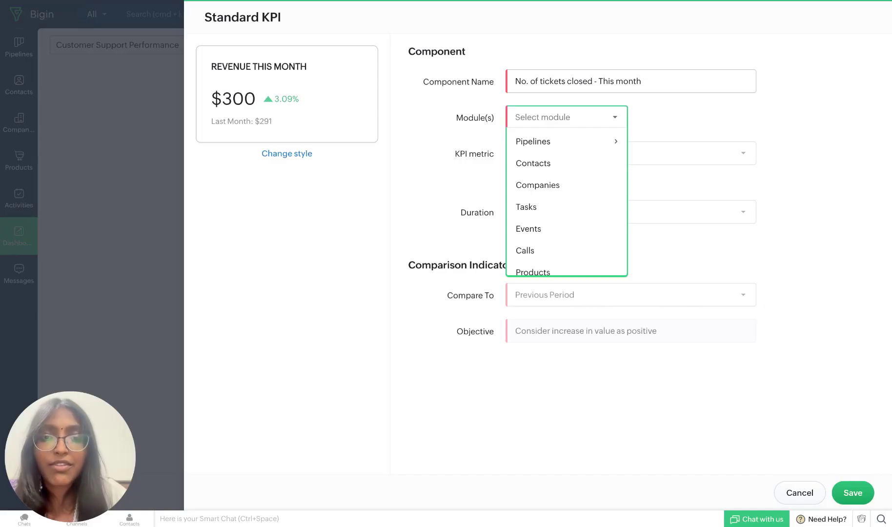
mouse_move(610, 142)
click(673, 167)
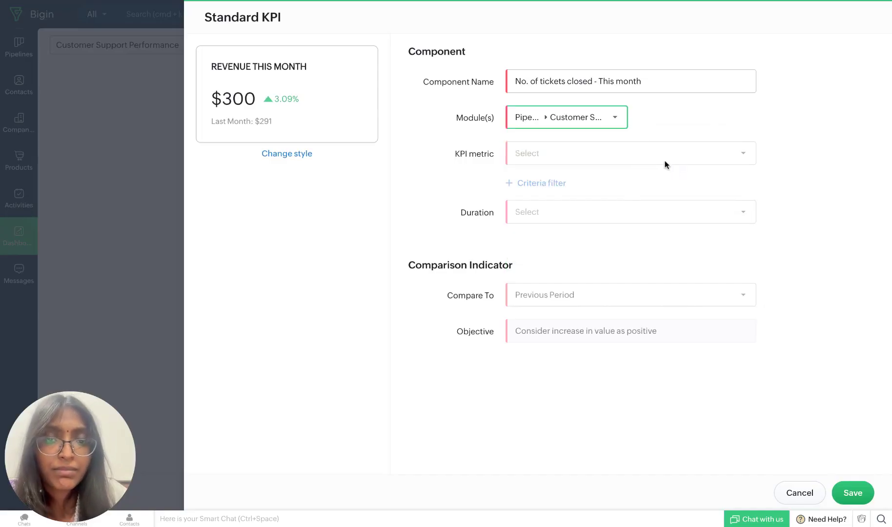
click(659, 156)
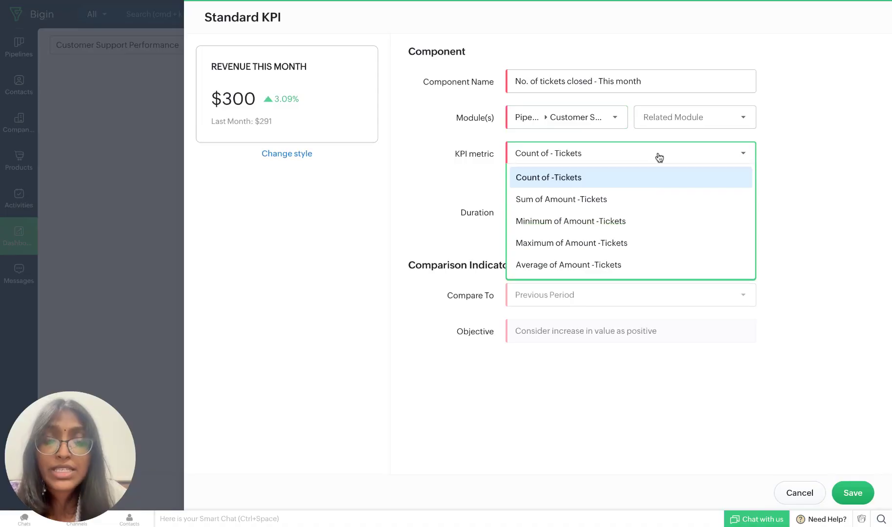
click(641, 184)
Step: Set the KPI's duration to tickets with a Closing Date in This Month
click(627, 221)
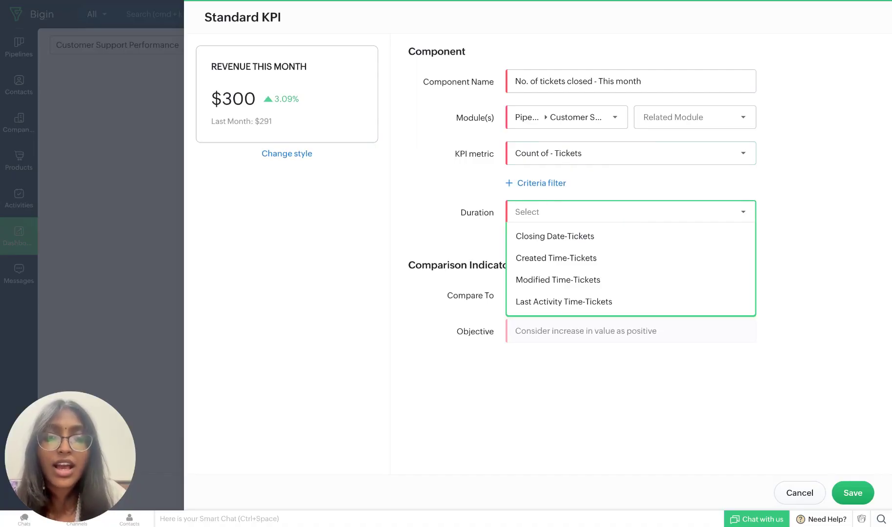
mouse_move(624, 237)
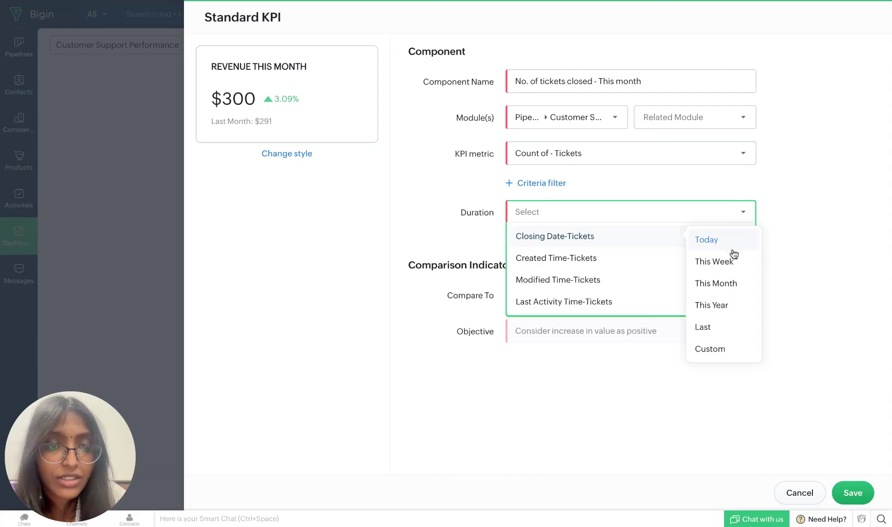
click(738, 284)
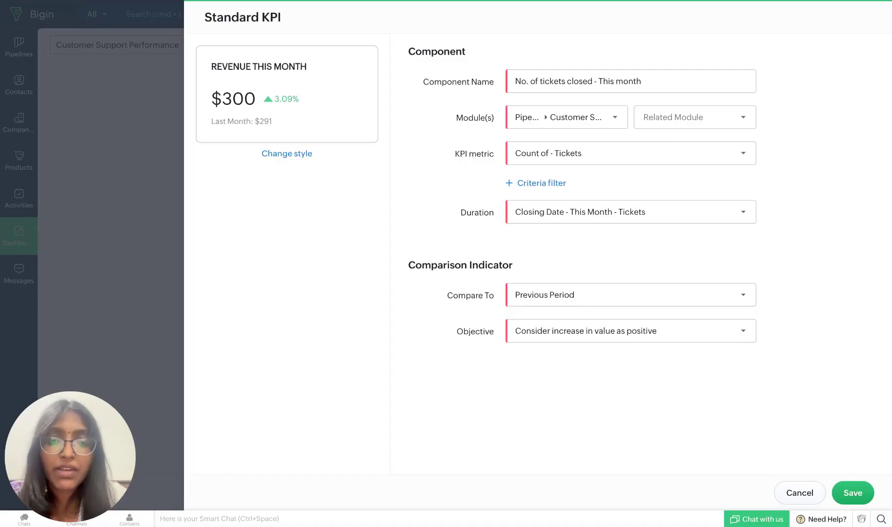
Step: Compare the KPI to the Previous Period, consider an increase in value as positive, and save the component
click(693, 293)
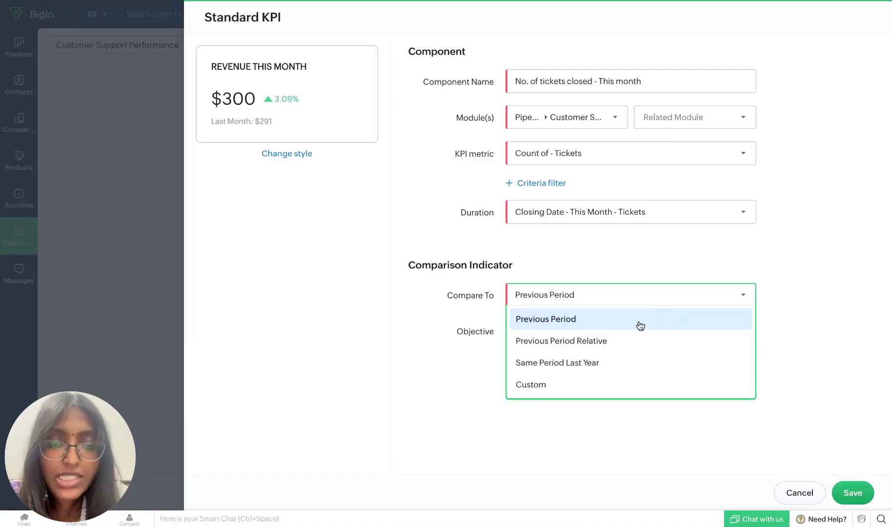
click(640, 325)
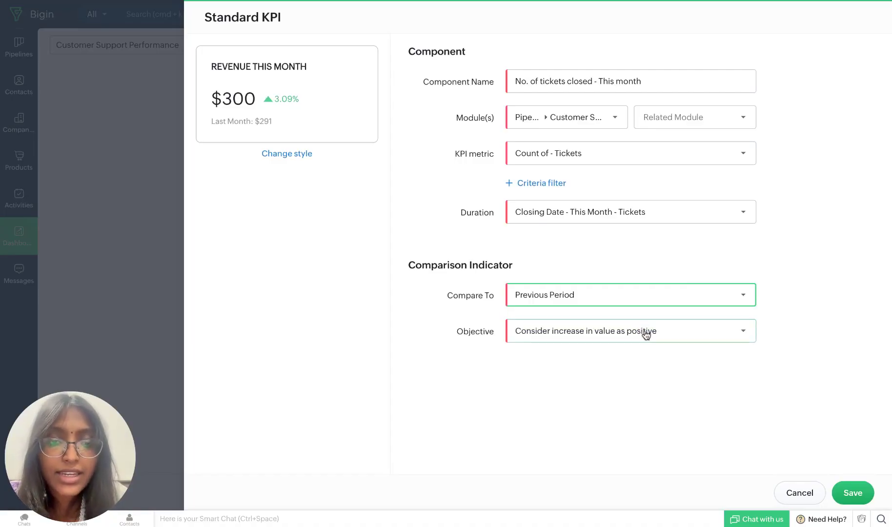
click(646, 334)
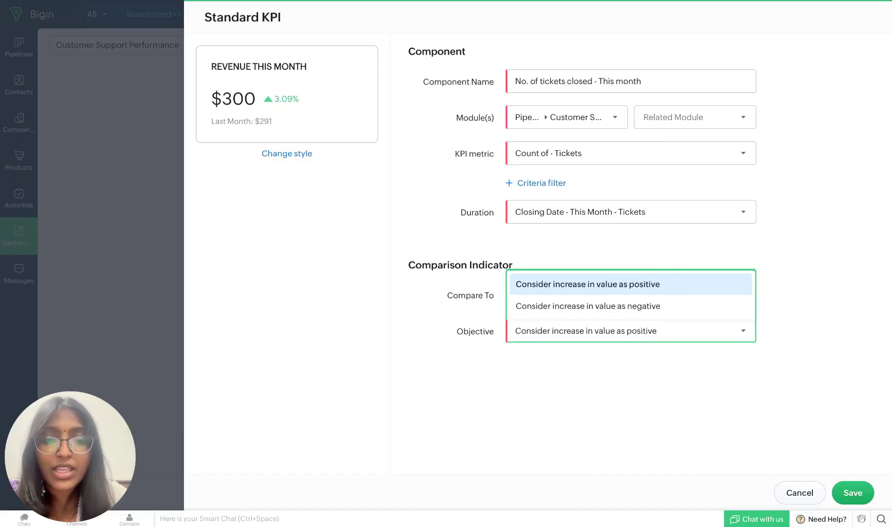
click(636, 292)
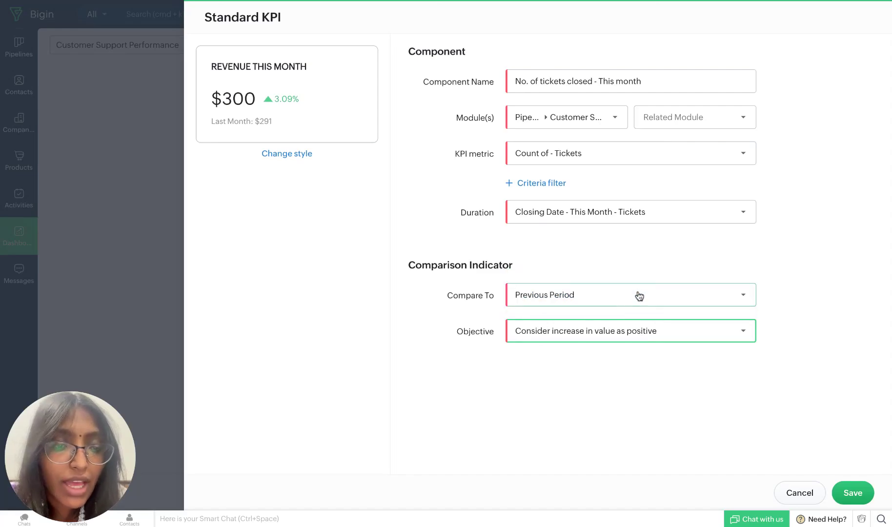
click(850, 494)
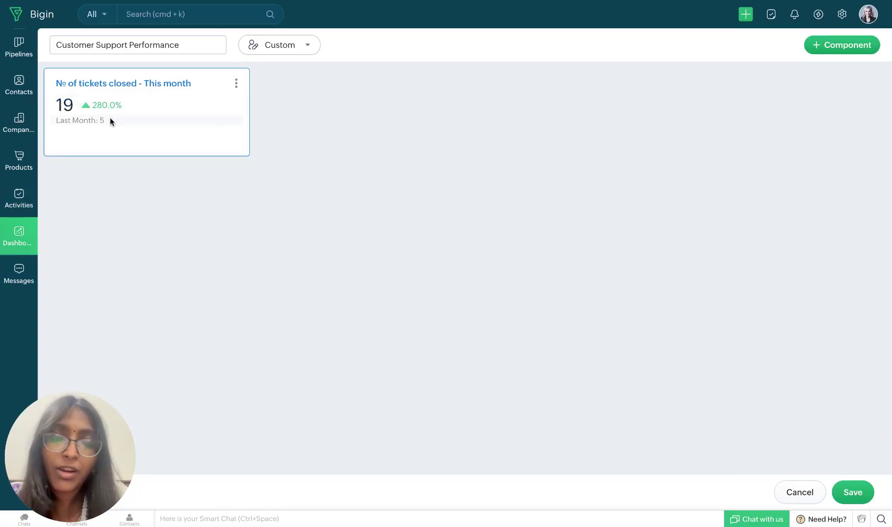
Step: Edit the tickets-closed KPI to add a criteria filter where Tag Is High Priority, and save the component
click(237, 84)
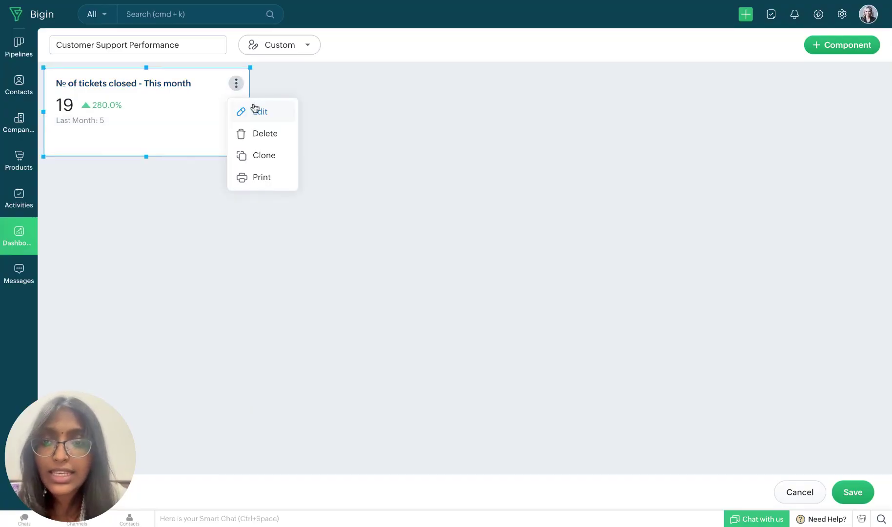
click(261, 115)
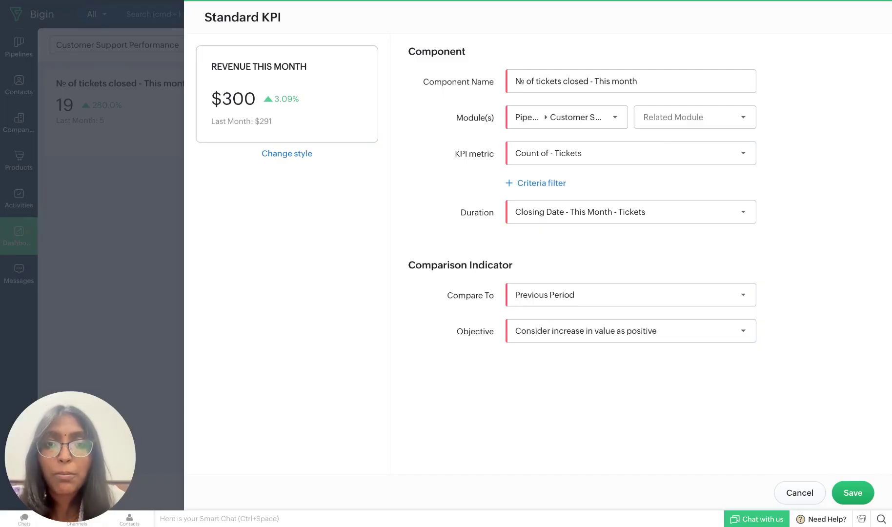
click(539, 184)
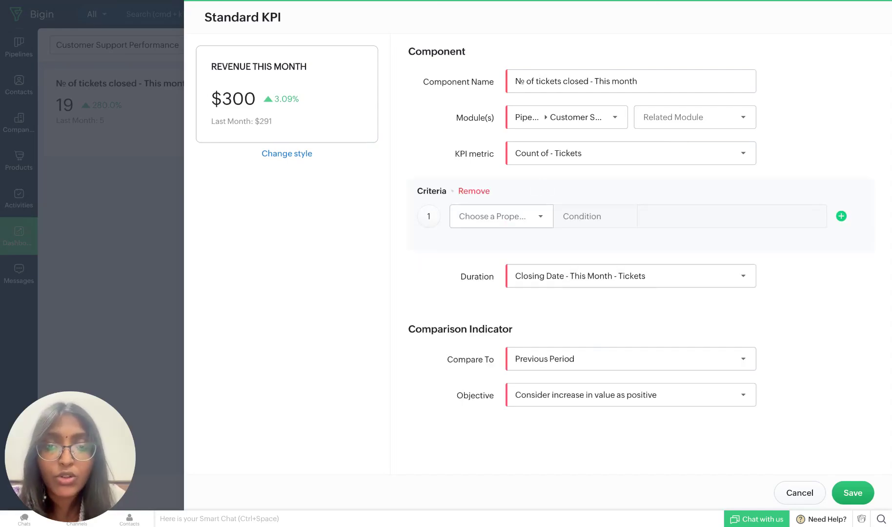
click(535, 214)
scroll(510, 345, down, 5)
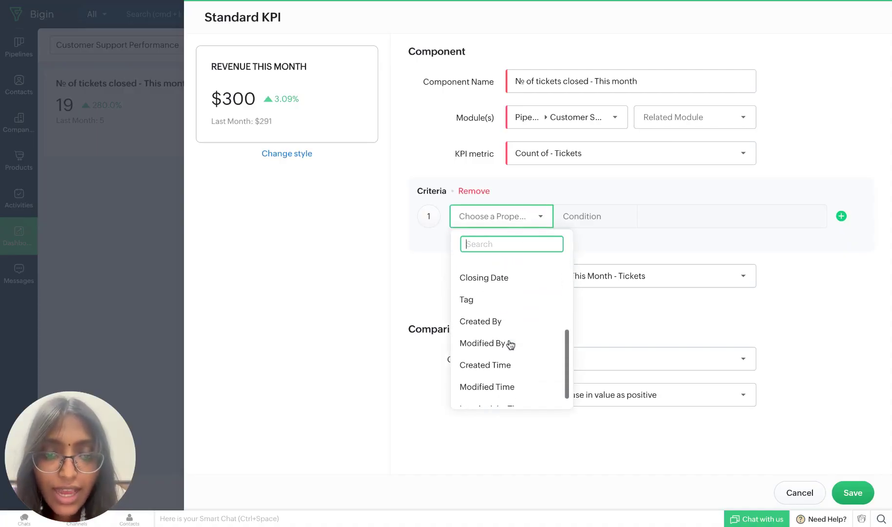
click(485, 290)
click(707, 215)
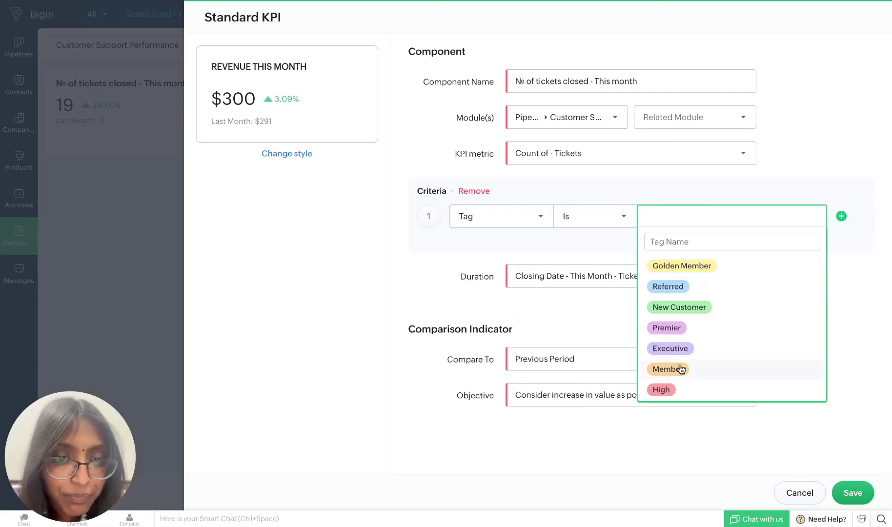
scroll(683, 370, down, 3)
click(680, 306)
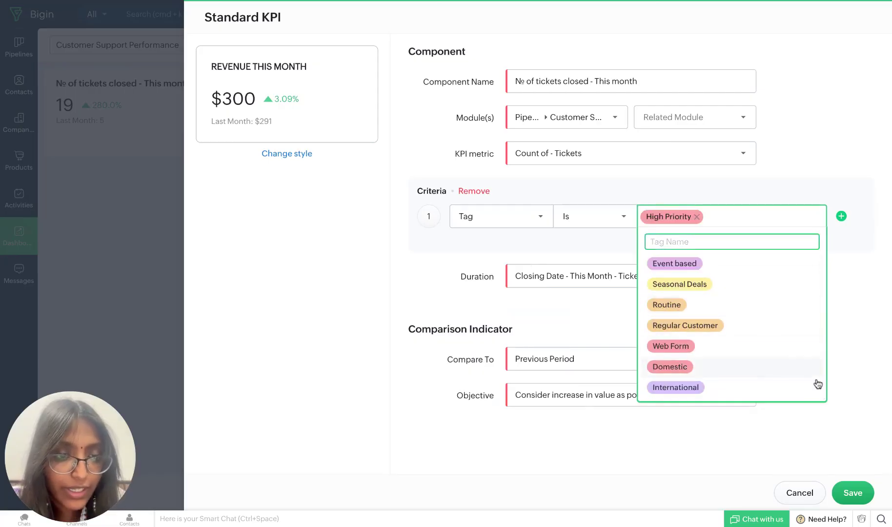
click(866, 380)
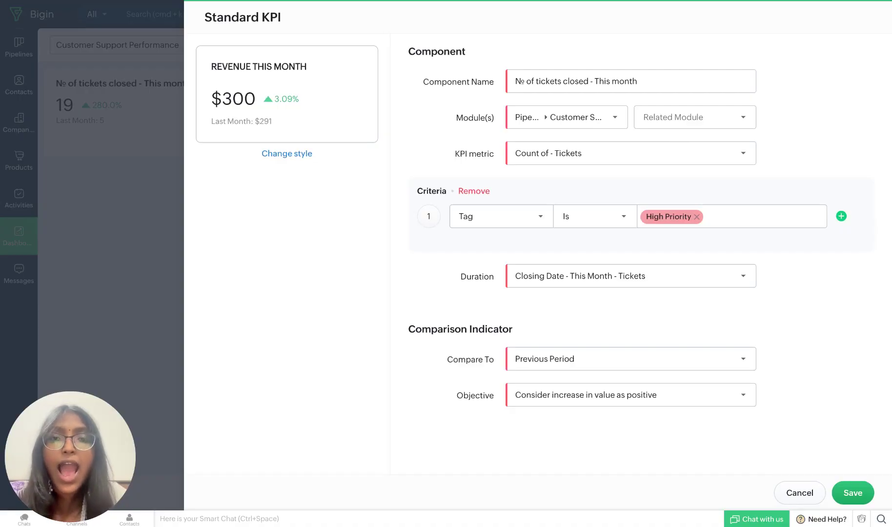
click(855, 502)
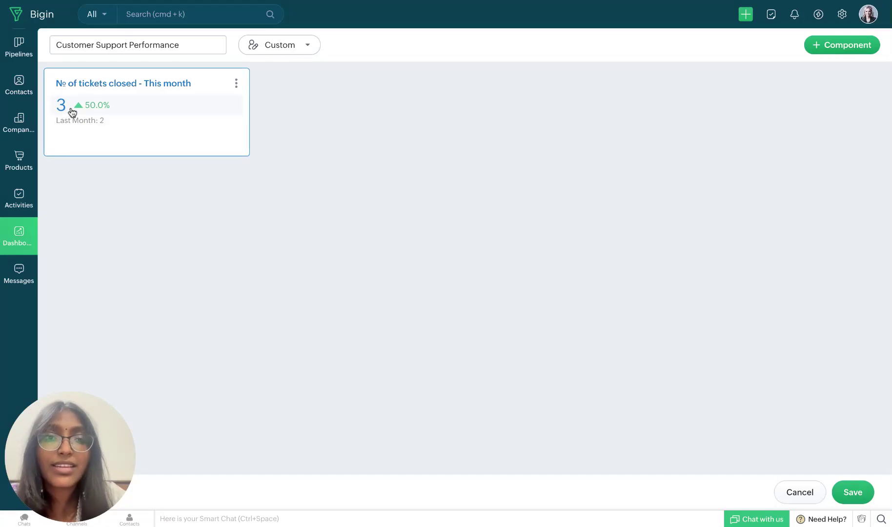
click(236, 84)
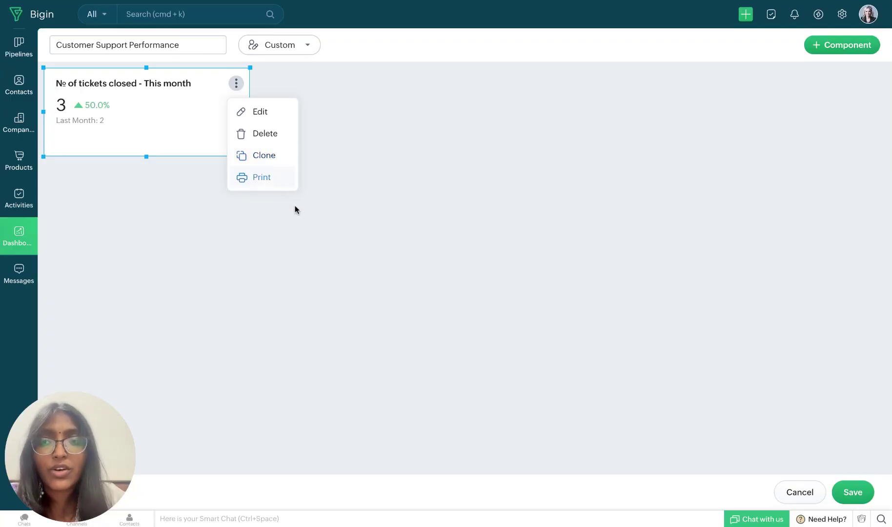
click(298, 223)
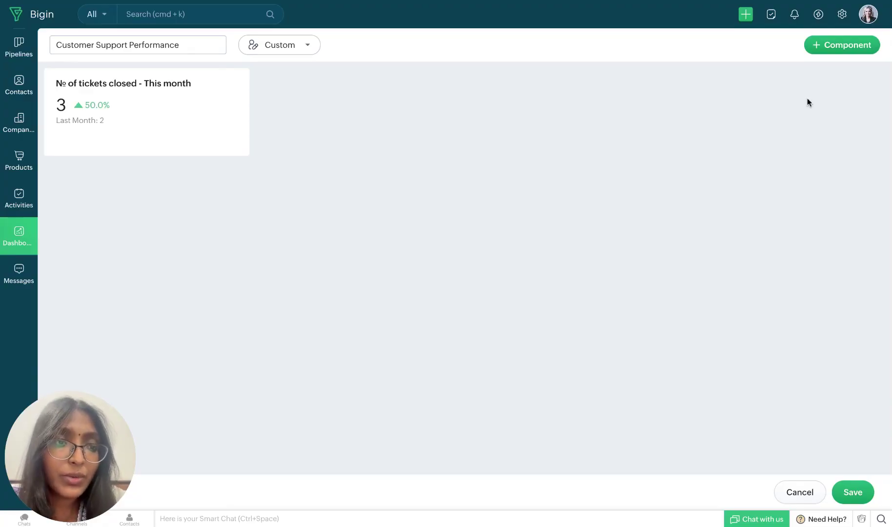
Step: Add a donut chart component to the dashboard and name it "No. of calls taken up"
click(834, 50)
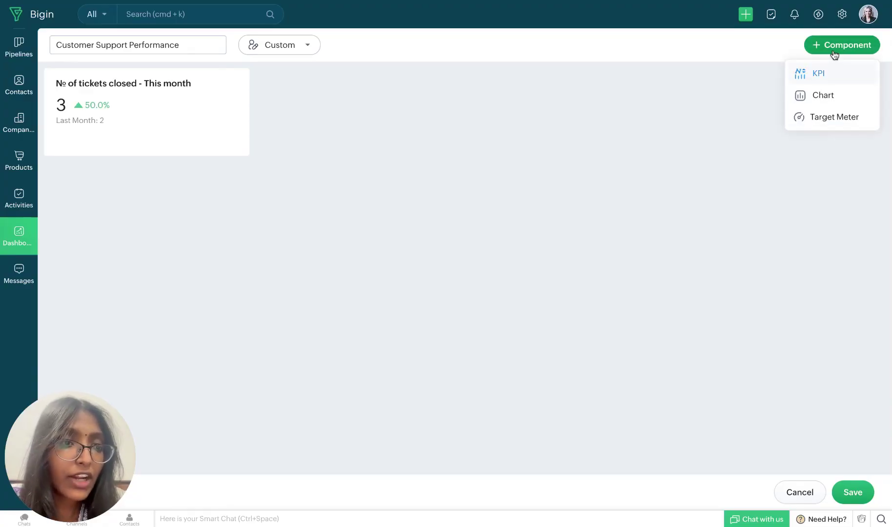
click(828, 96)
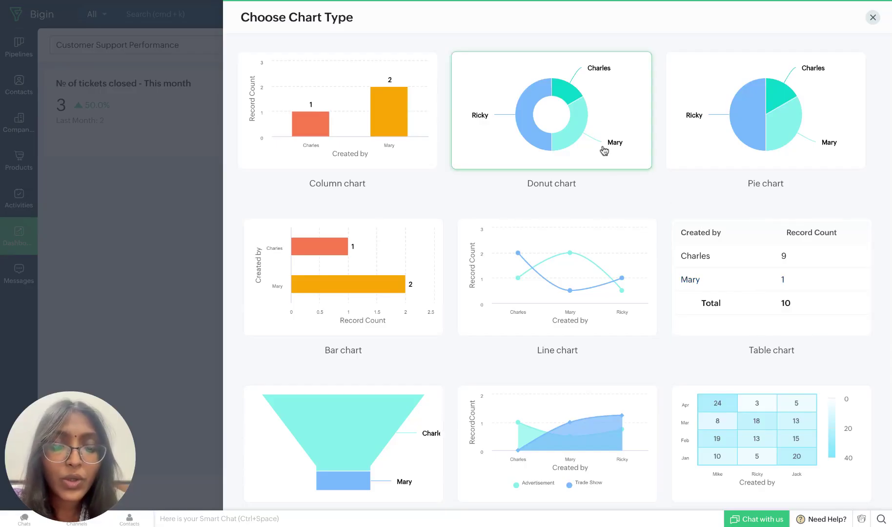
click(552, 111)
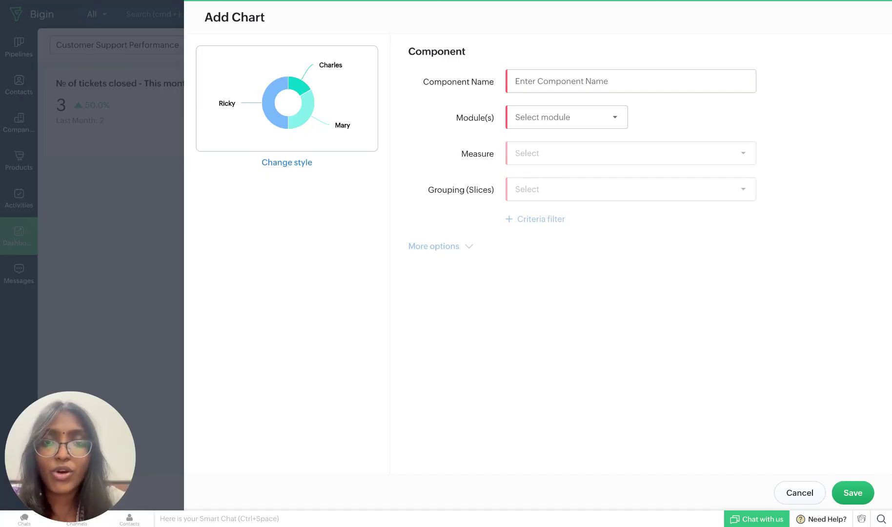
click(560, 84)
text(No. of calls taken up)
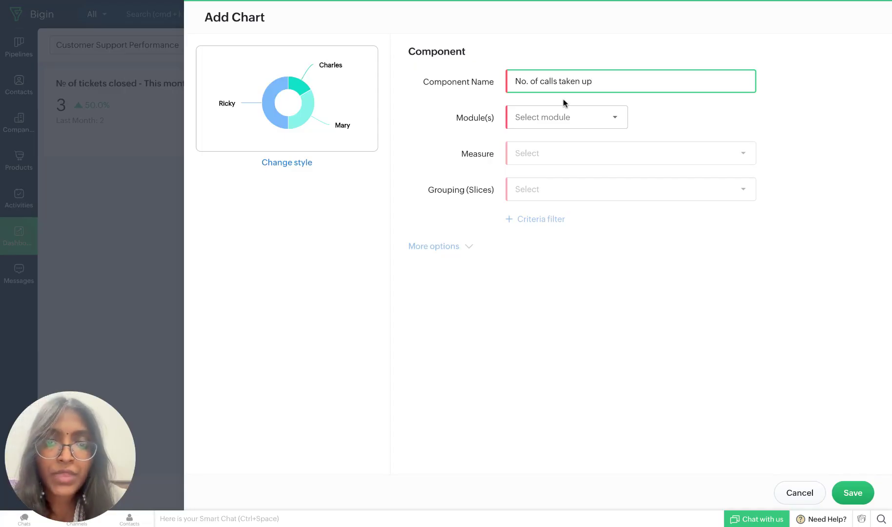
Step: Base the donut chart on the Customer Support pipeline in the Pipelines module, with Calls as its related module
click(578, 119)
mouse_move(619, 139)
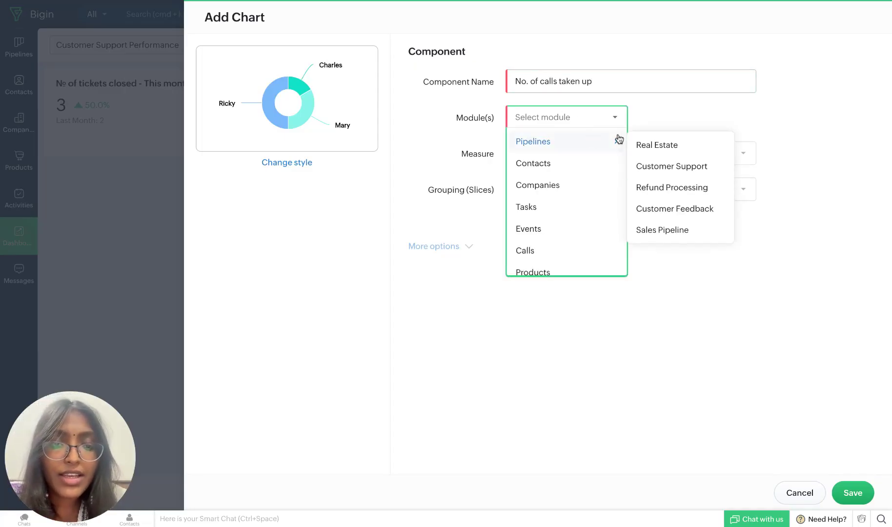
click(682, 166)
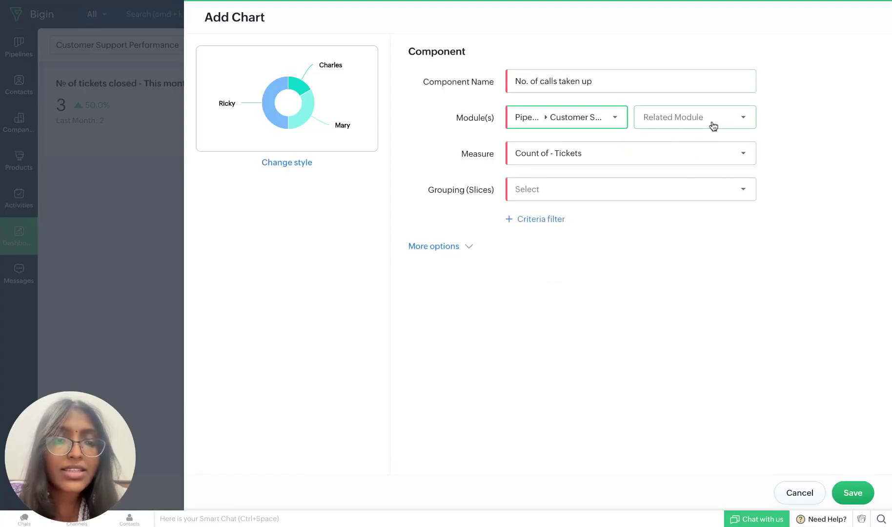
click(714, 126)
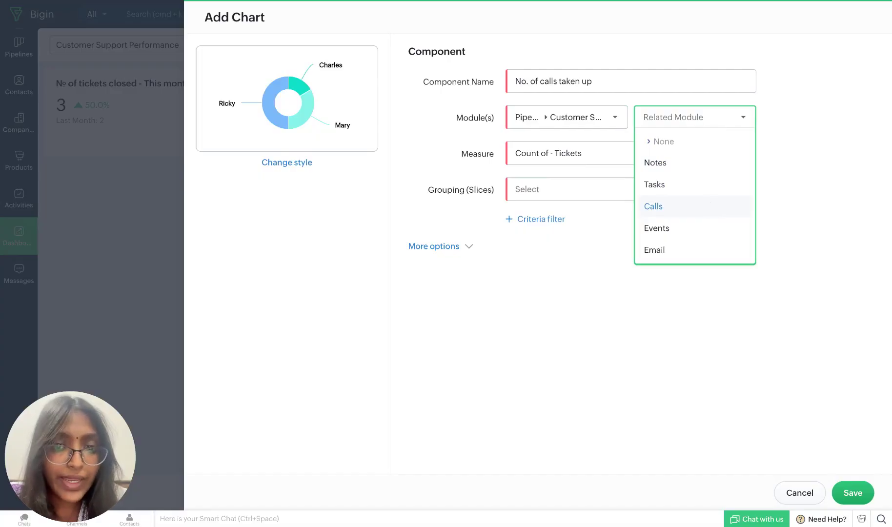
click(653, 206)
Step: Measure the chart by Count of - Calls, group its slices by Ticket Owner - Tickets, and save the component
click(675, 155)
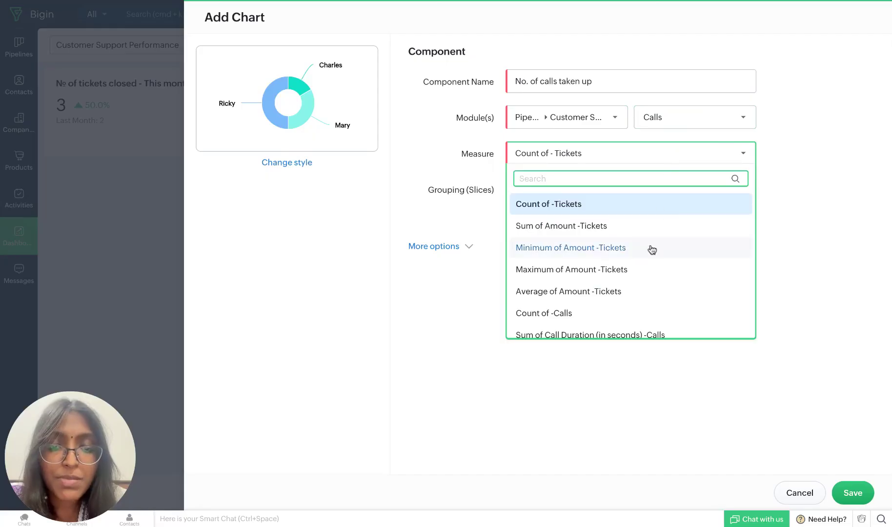
scroll(652, 249, down, 1)
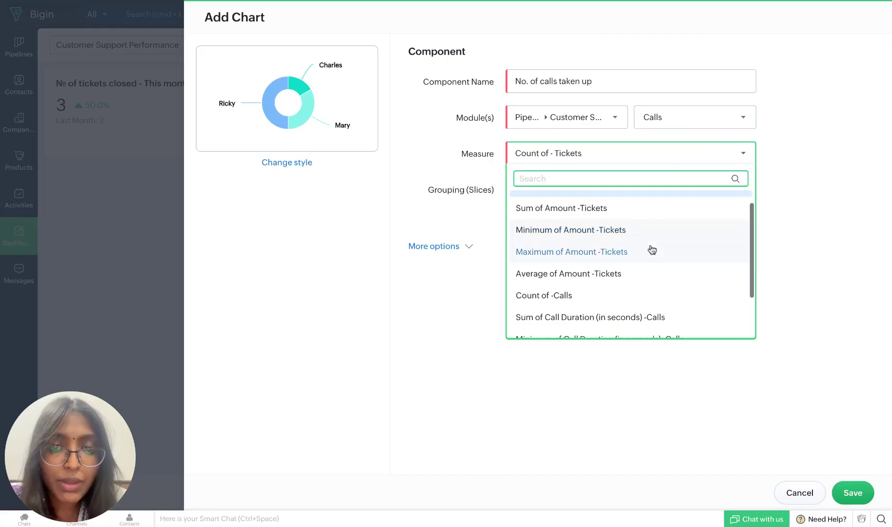
click(646, 299)
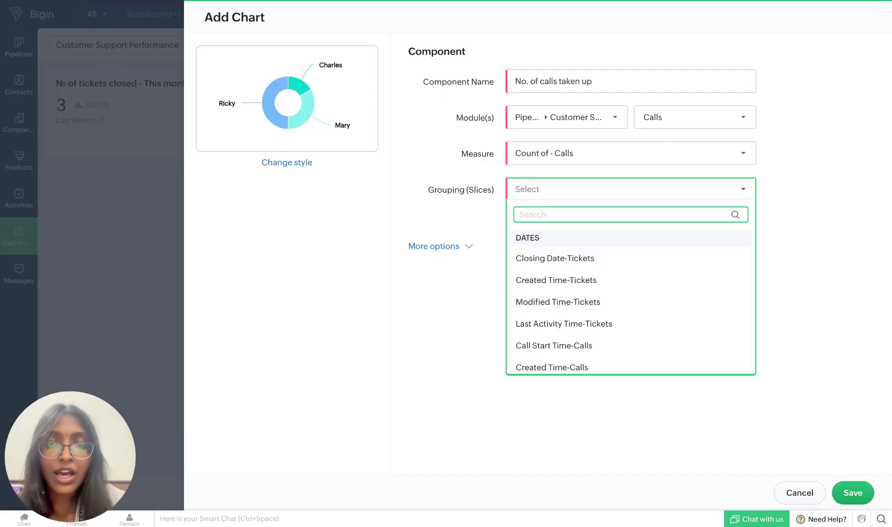
scroll(659, 295, down, 3)
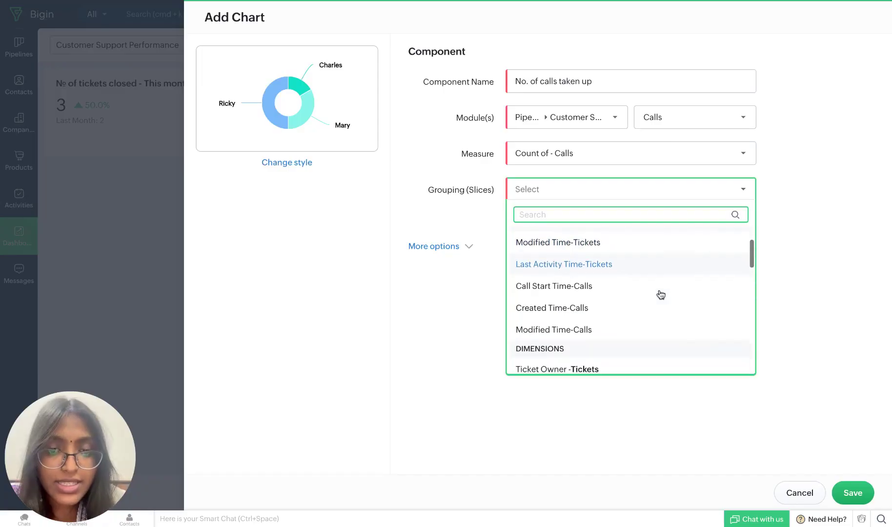
click(655, 334)
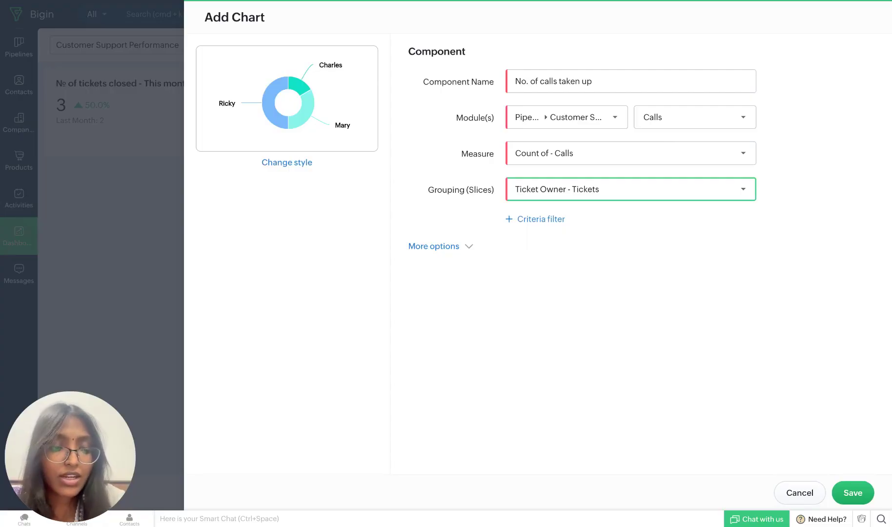
click(854, 496)
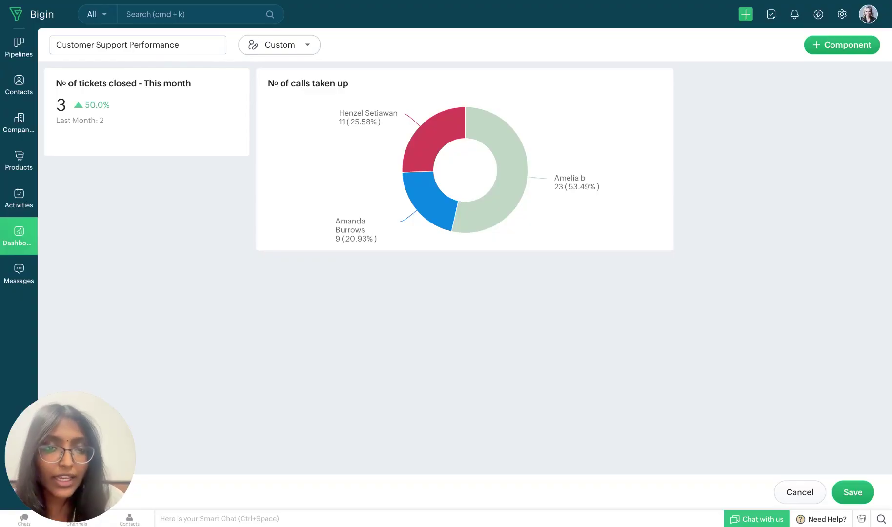
Step: Add a Multiple Bar target meter to the dashboard and name it "No. of tickets to be closed - This month"
click(848, 48)
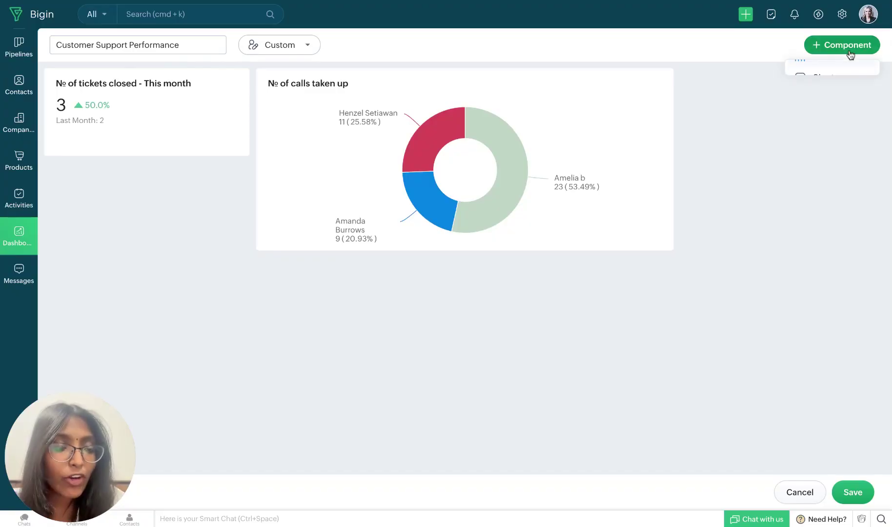
click(844, 117)
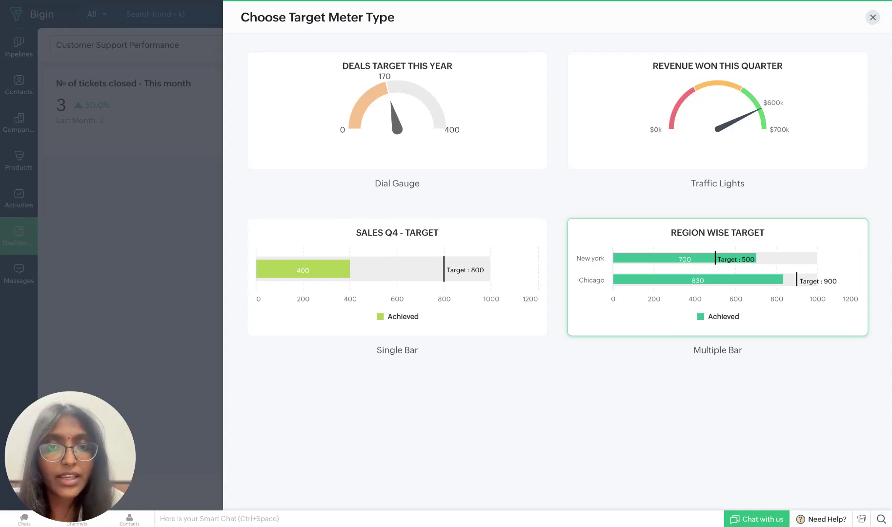
click(717, 277)
click(586, 81)
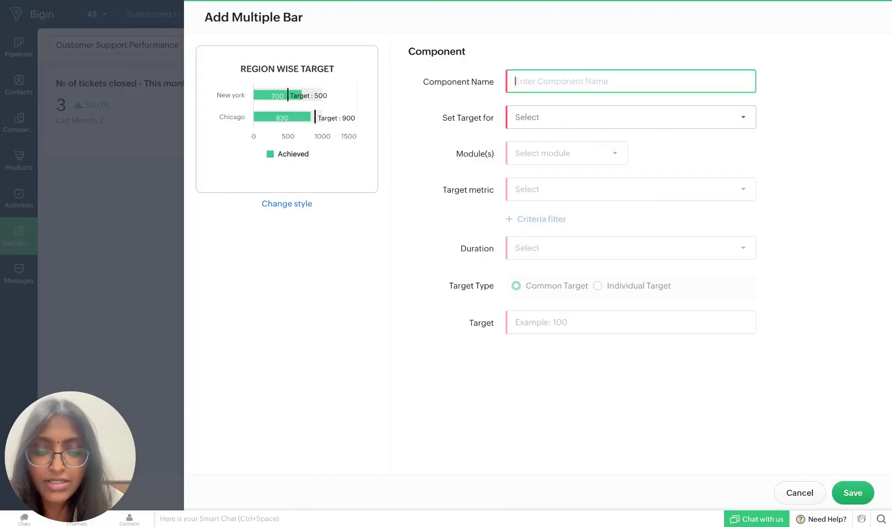
text(N)
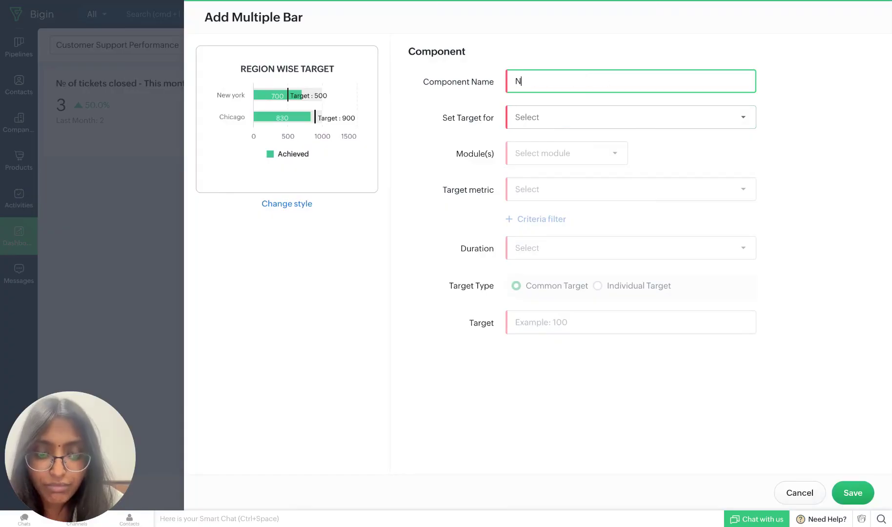
text(o. of tickets to be closed)
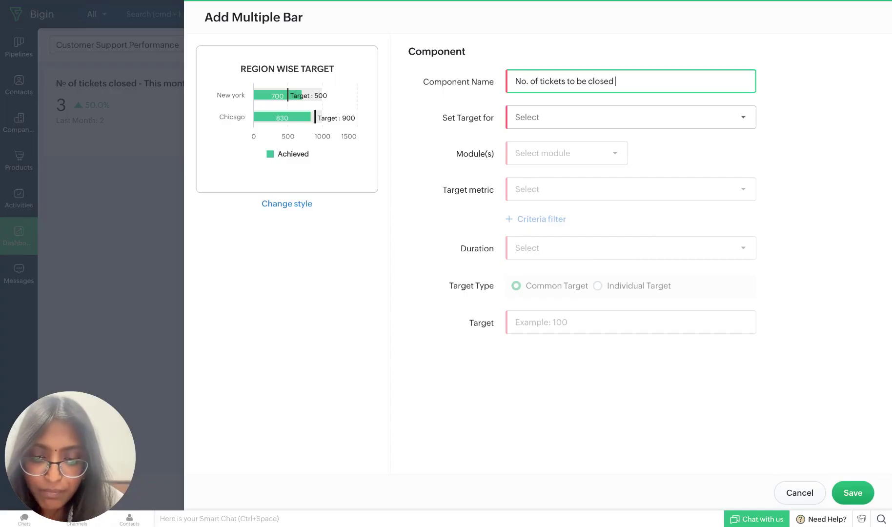
text( - Thi)
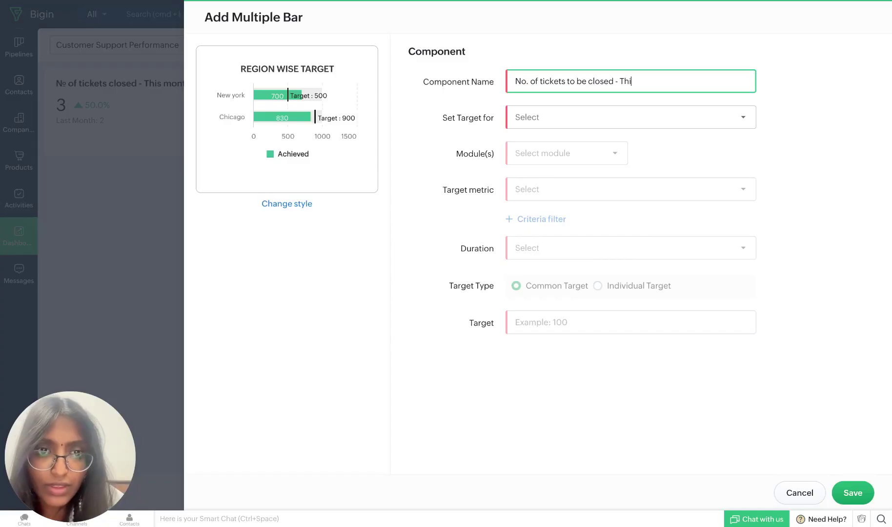
text(s month)
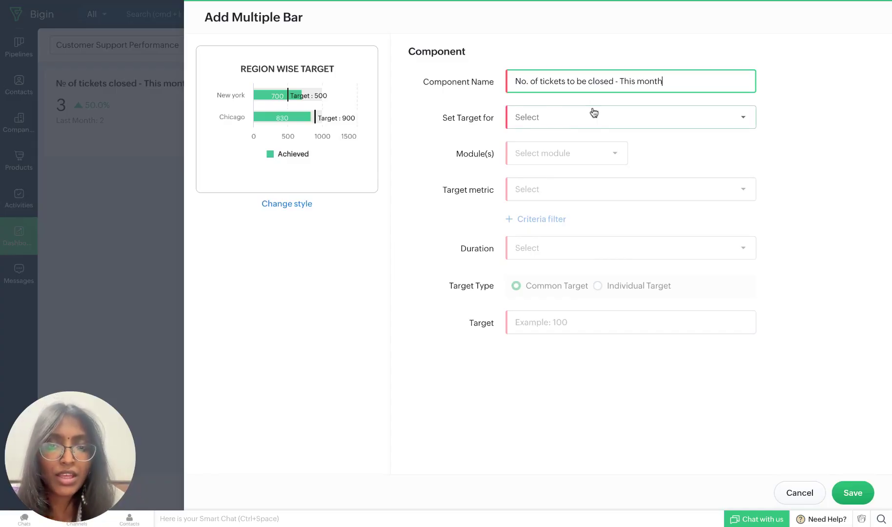
Step: Set the target meter for Specific Users and select the three ticket owners from the calls chart
click(596, 114)
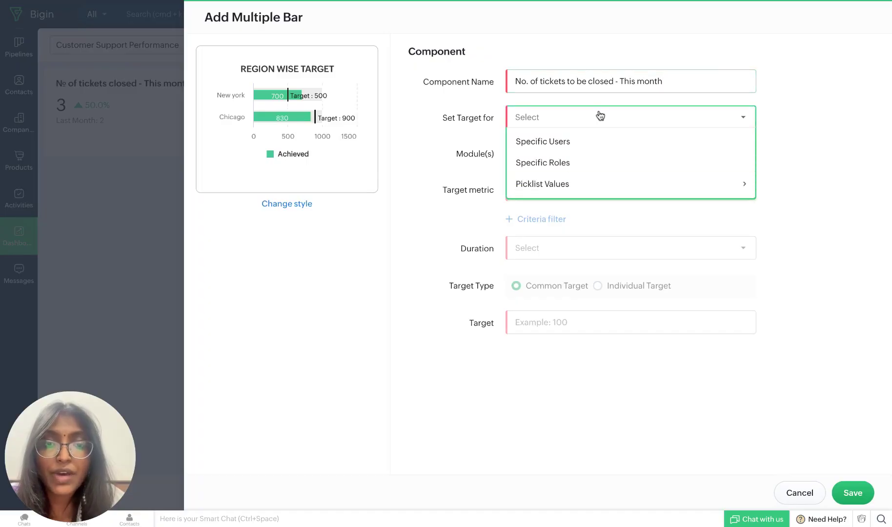
click(599, 144)
click(600, 150)
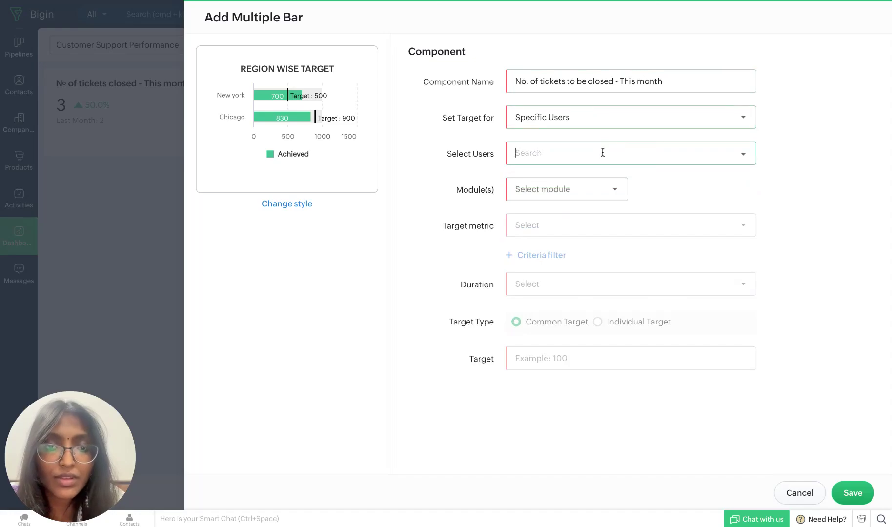
click(584, 176)
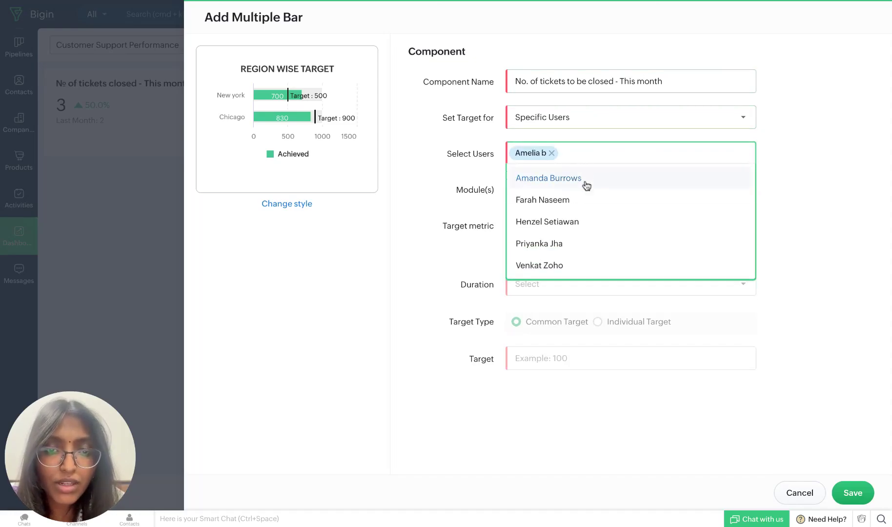
click(586, 185)
click(588, 201)
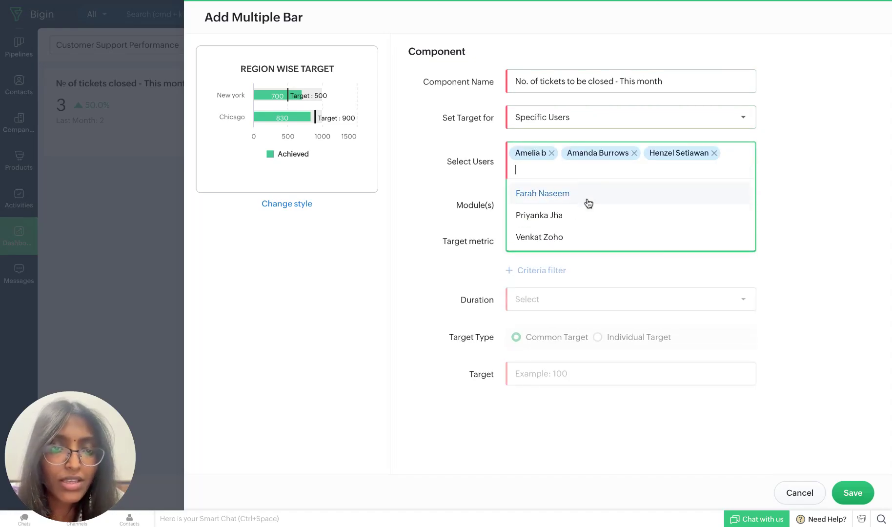
click(803, 223)
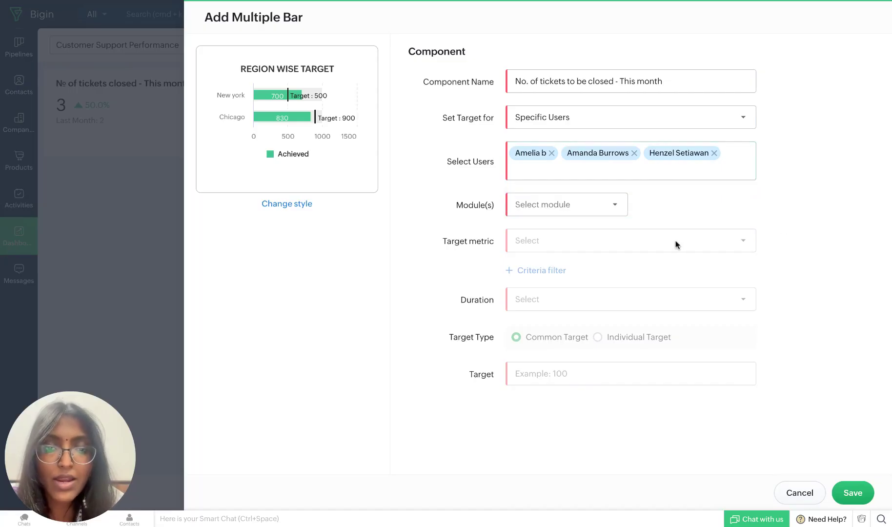
Step: Base the target meter on the Customer Support pipeline in the Pipelines module, with Count of - Tickets as its target metric
click(611, 207)
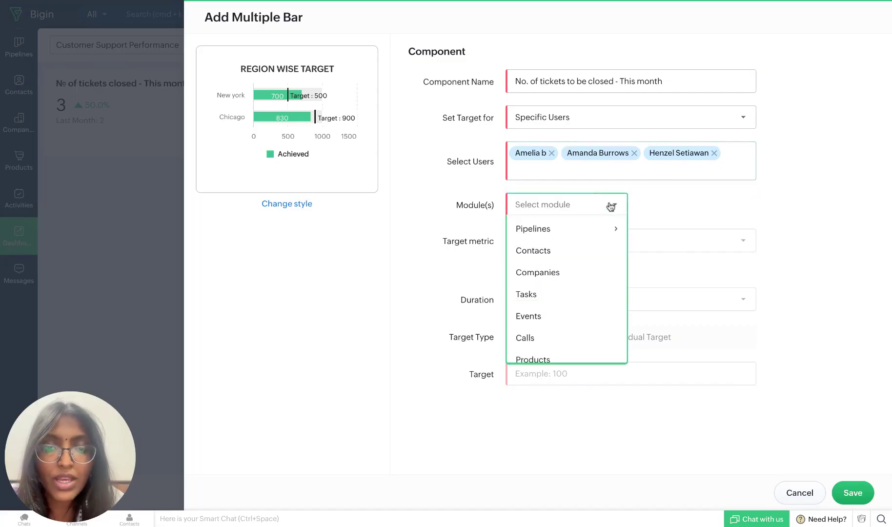
mouse_move(610, 226)
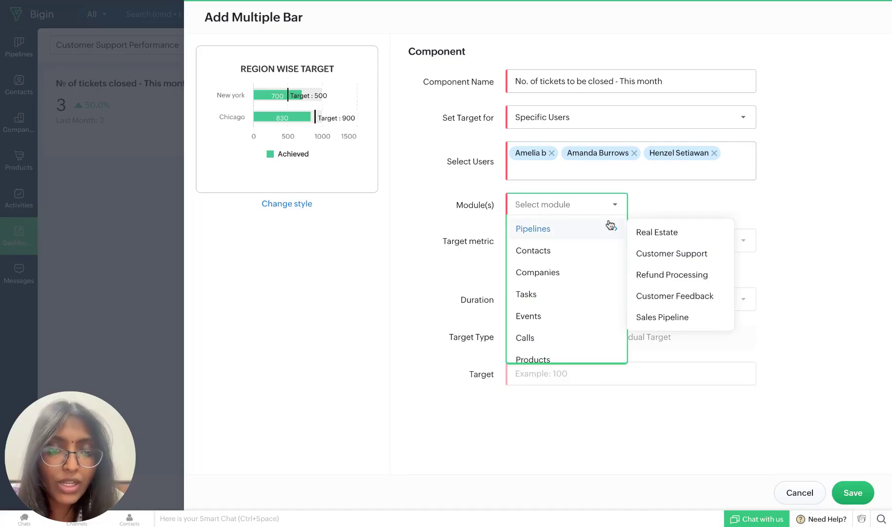
click(656, 255)
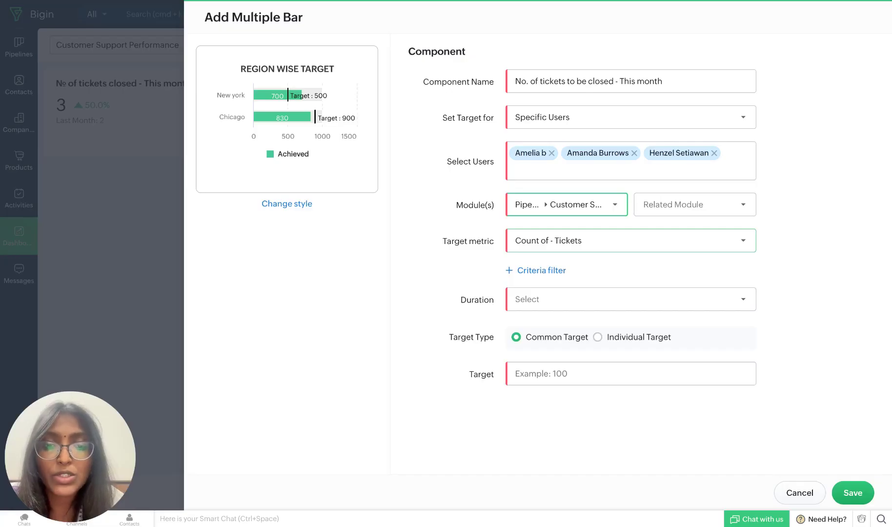
click(640, 241)
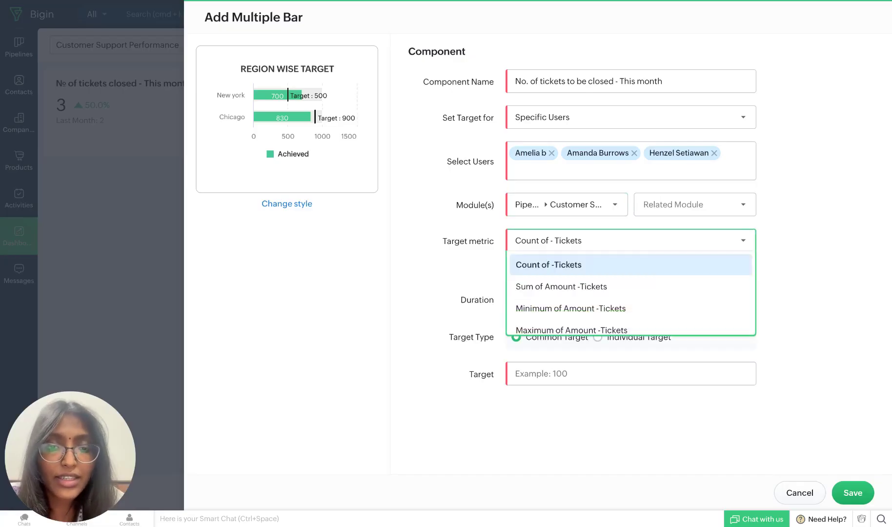
click(642, 267)
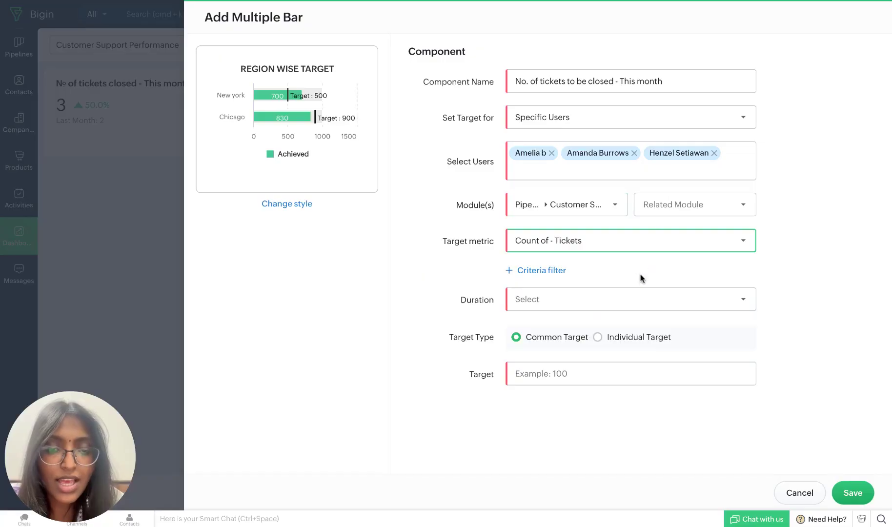
Step: Set the target meter's duration to tickets with a Closing Date in This Month
click(640, 305)
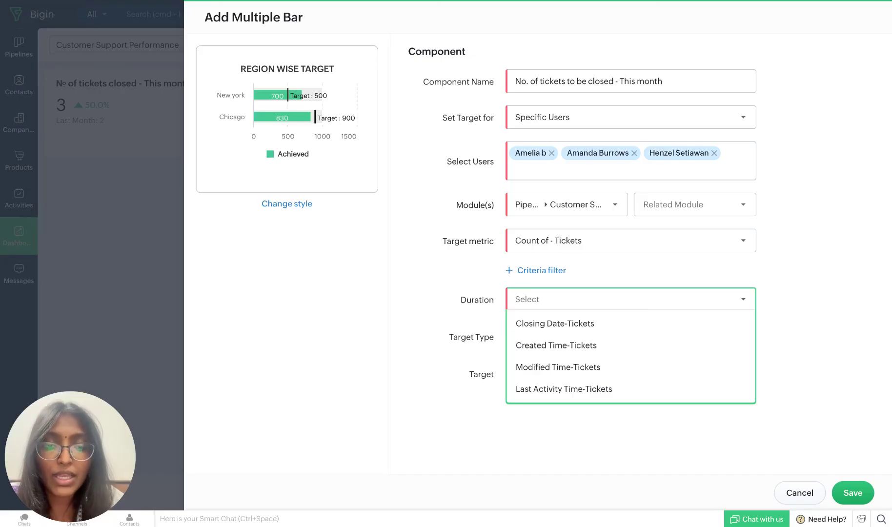
mouse_move(647, 328)
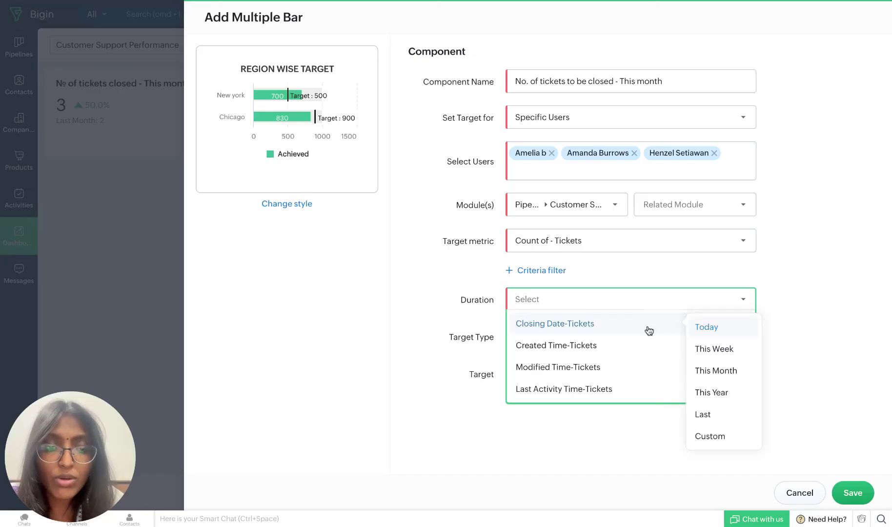
click(737, 373)
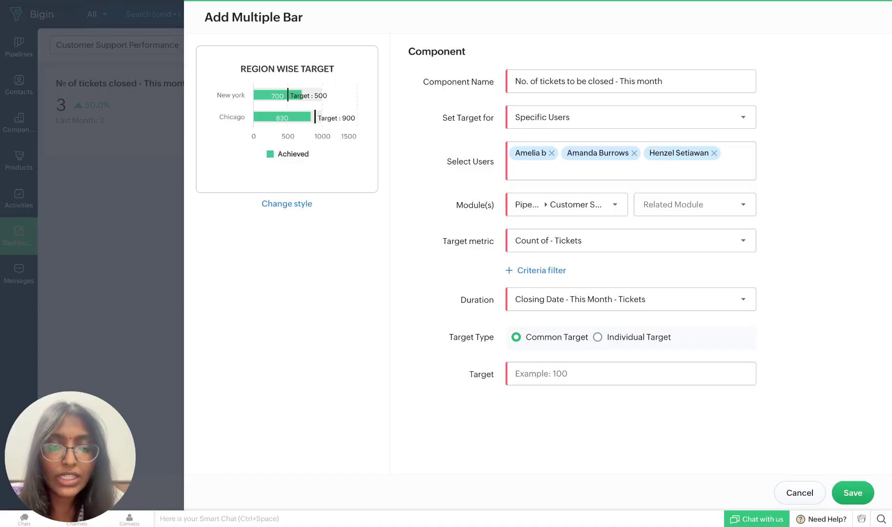
Step: Give the three users individual targets of 10, 20 and 20 in listed order, and save the target meter component
click(597, 336)
click(606, 370)
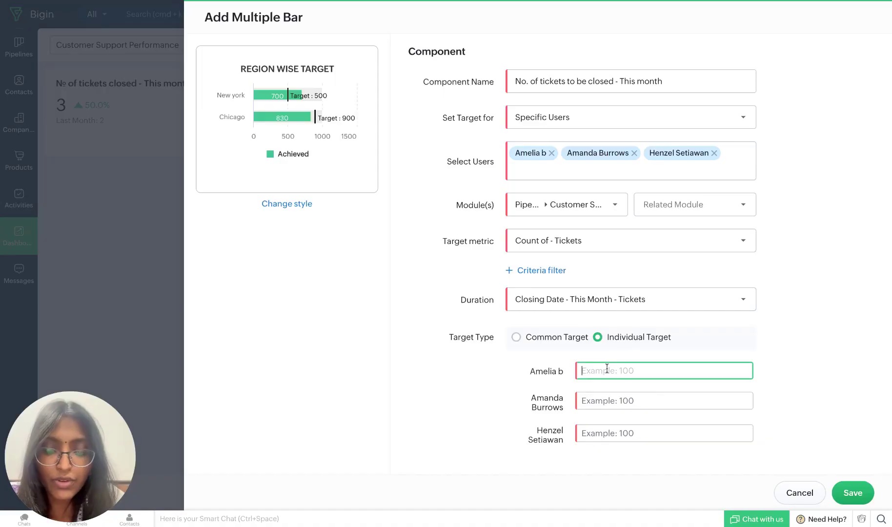
text(10)
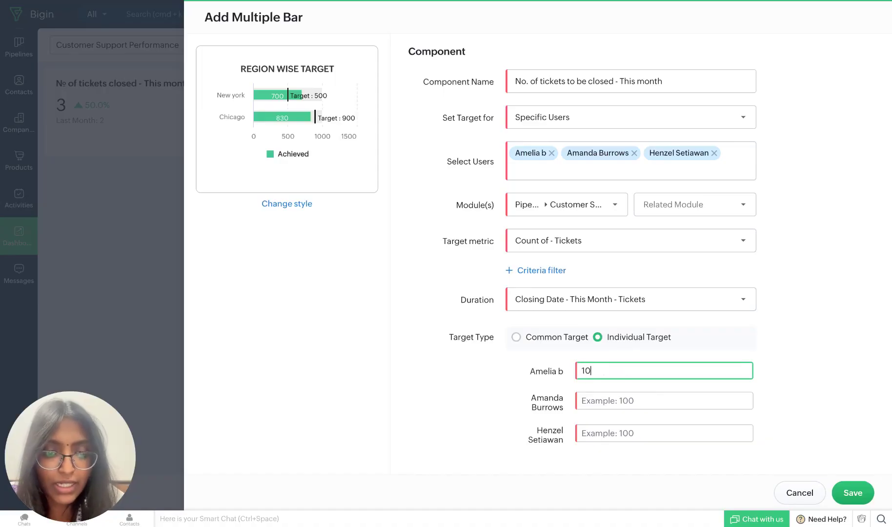
click(611, 398)
text(20)
click(614, 435)
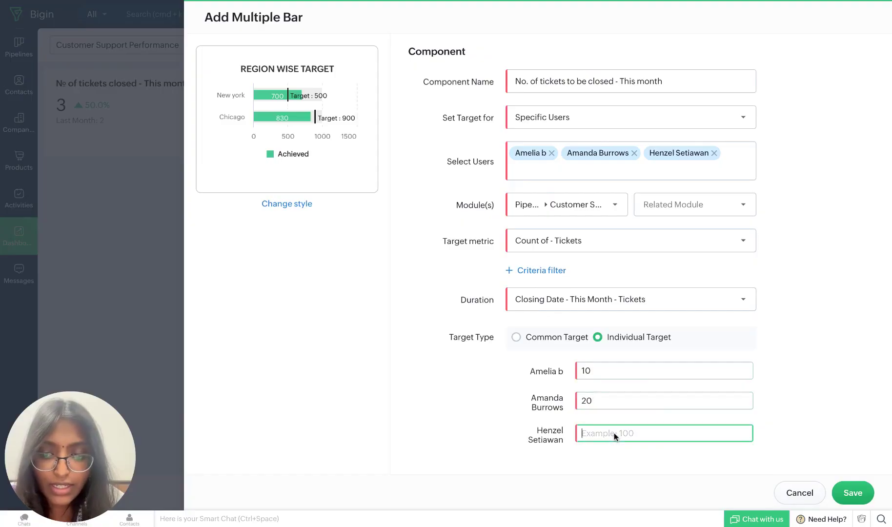
text(20)
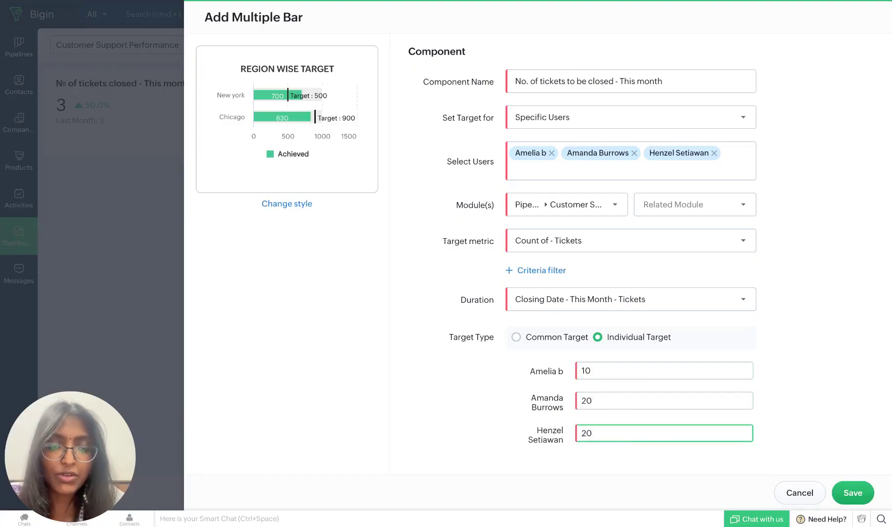
click(703, 471)
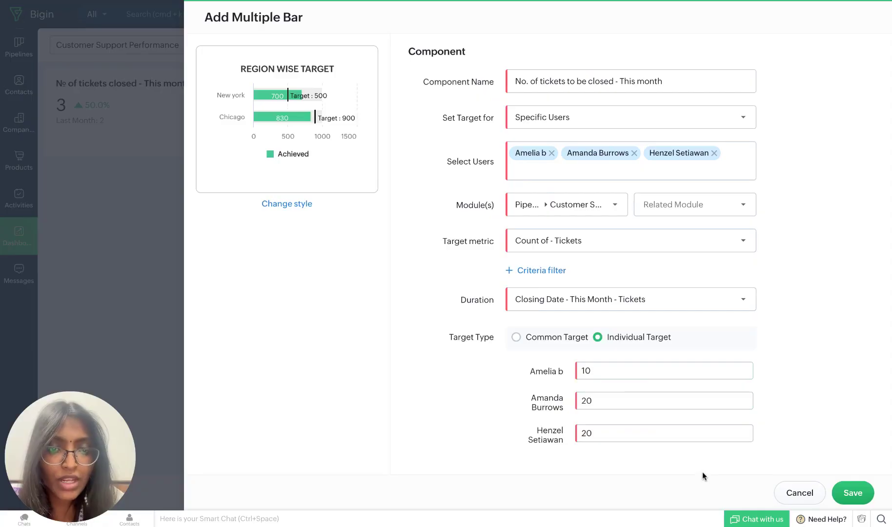
click(853, 492)
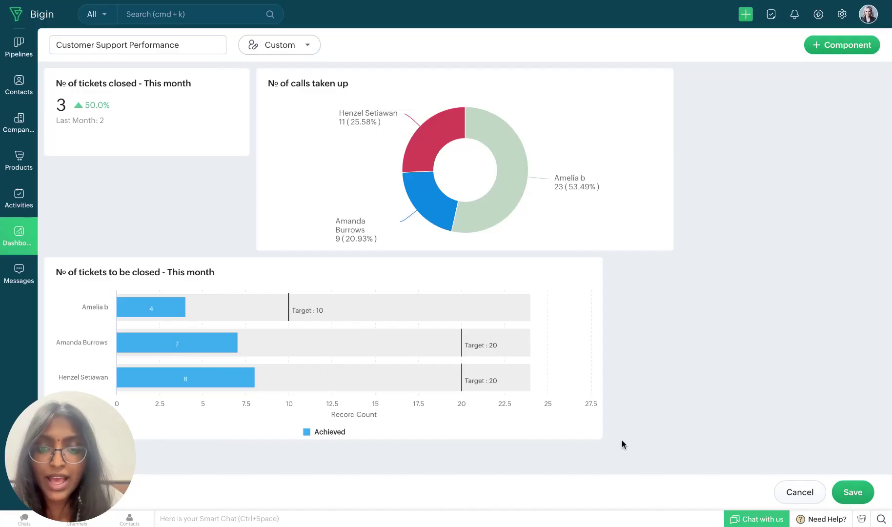
Step: Examine the achieved and target details of each user's bar in the ticket-closing target meter
mouse_move(275, 374)
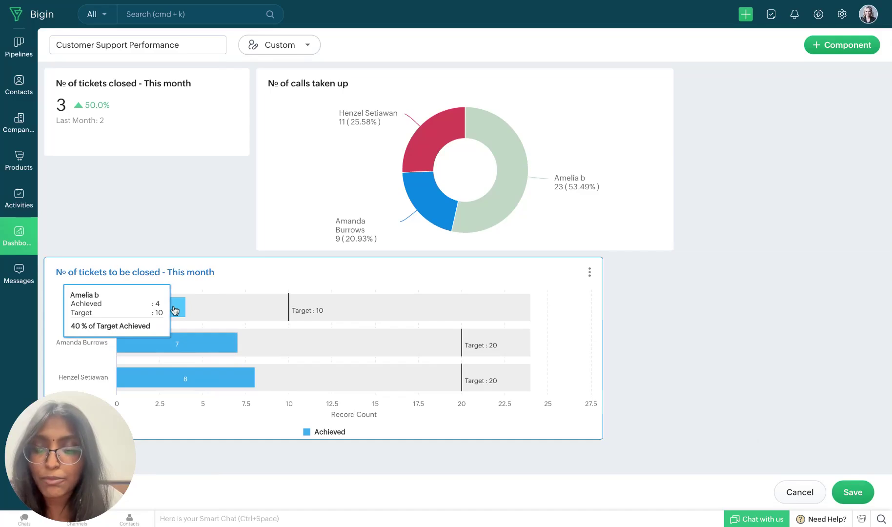
mouse_move(206, 336)
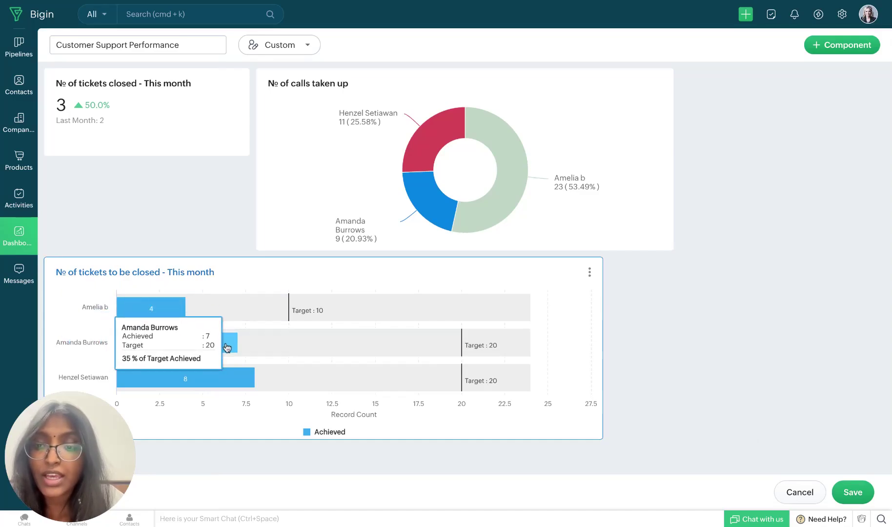
mouse_move(247, 384)
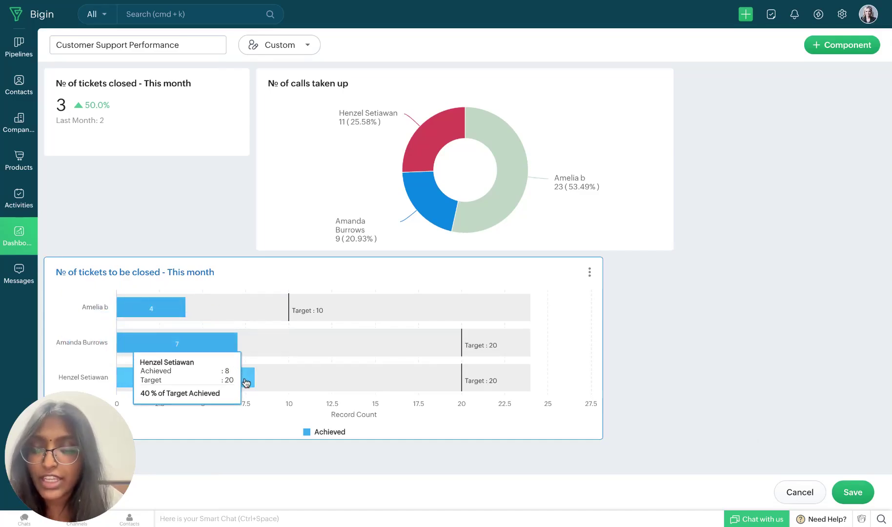
mouse_move(179, 310)
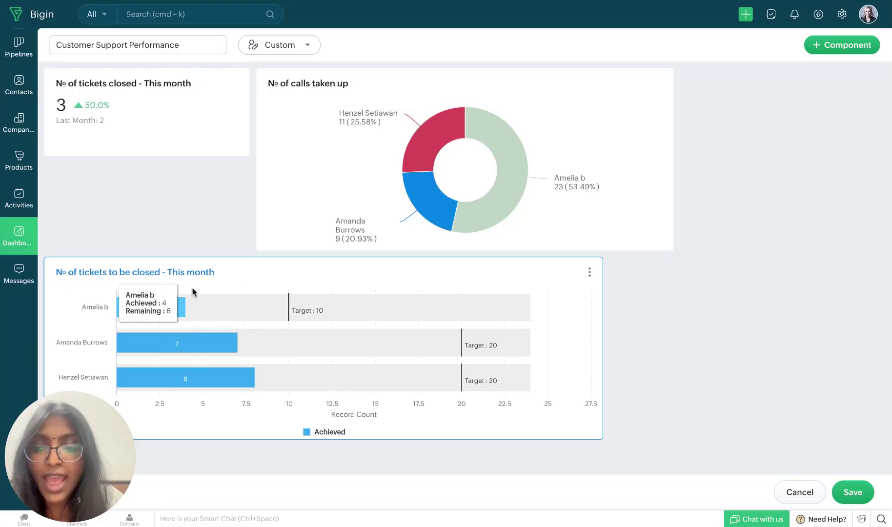